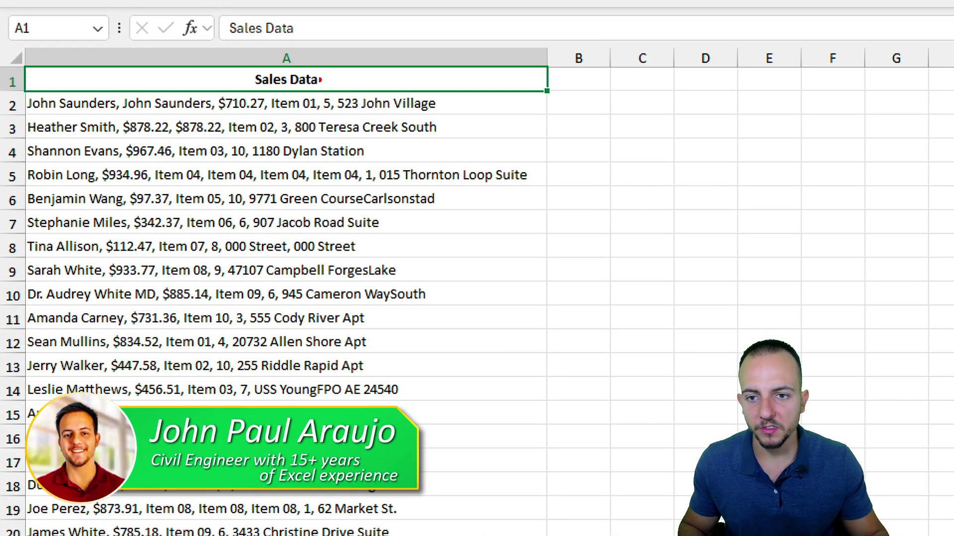
left_click_drag(240, 62, 339, 88)
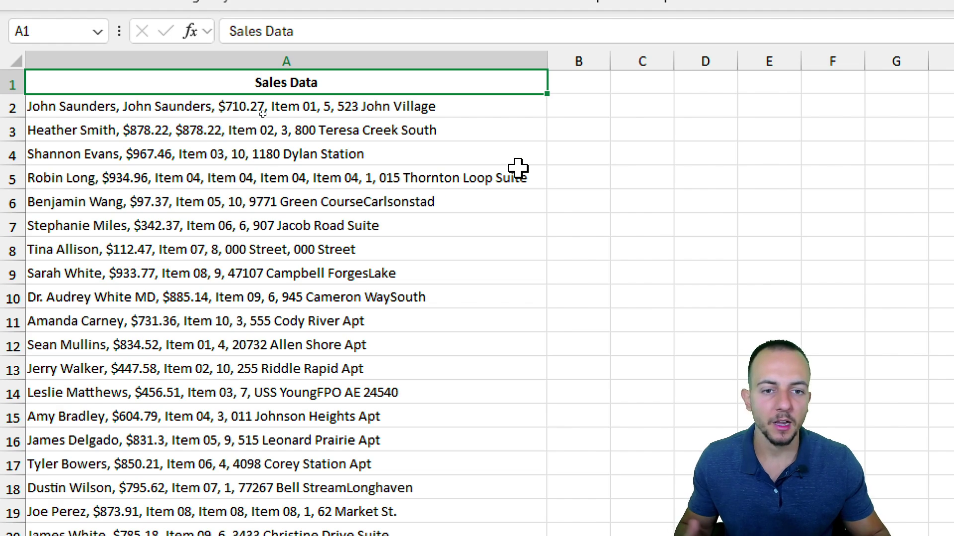
left_click(569, 114)
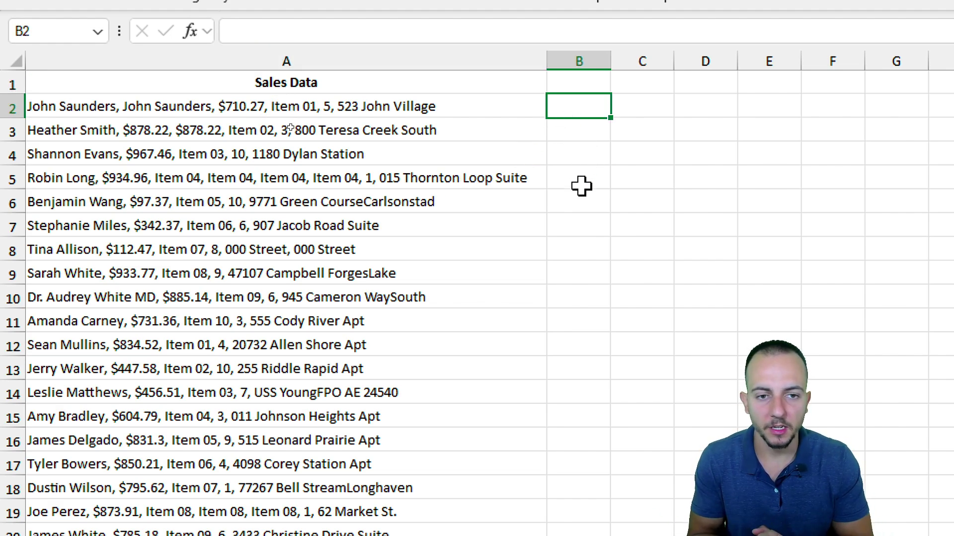
left_click(591, 64)
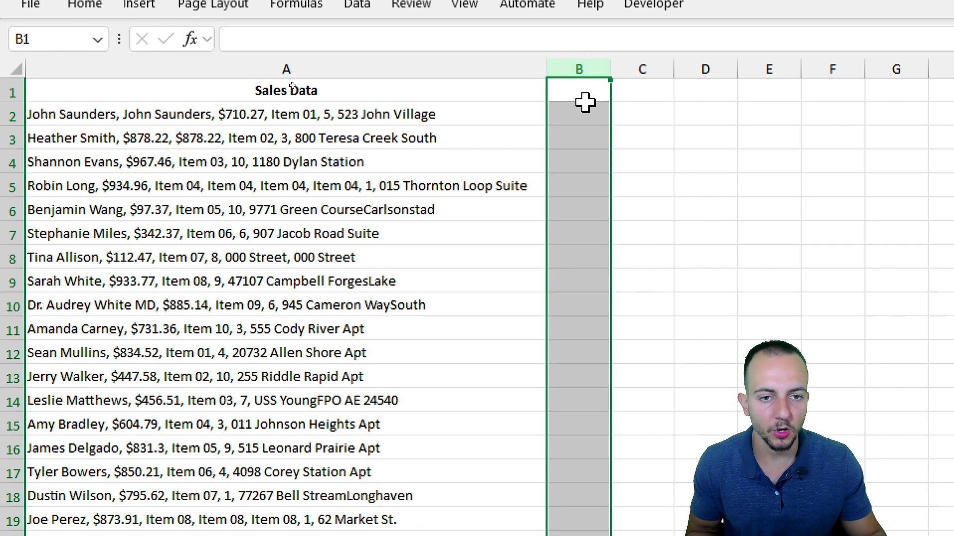
Step: Begin a TEXTSPLIT formula in cell B2 with A2 as the text to split
left_click(580, 106)
type("=")
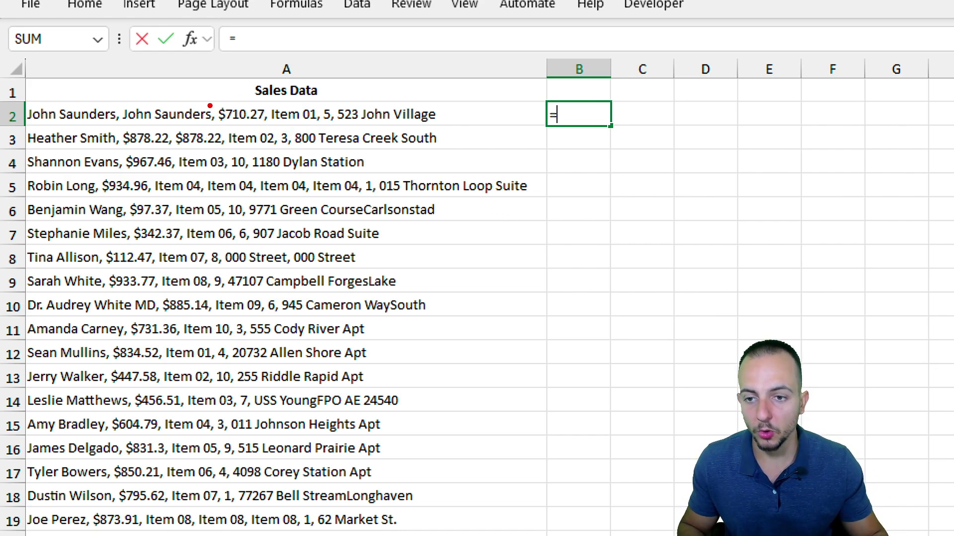
mouse_move(210, 105)
left_mouse_down()
mouse_move(225, 132)
mouse_move(229, 73)
left_mouse_up()
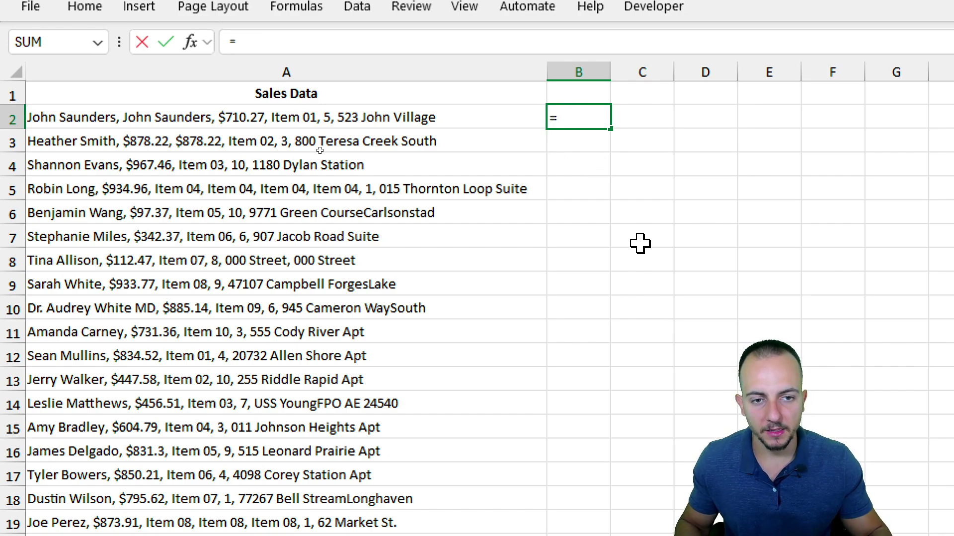
type("te")
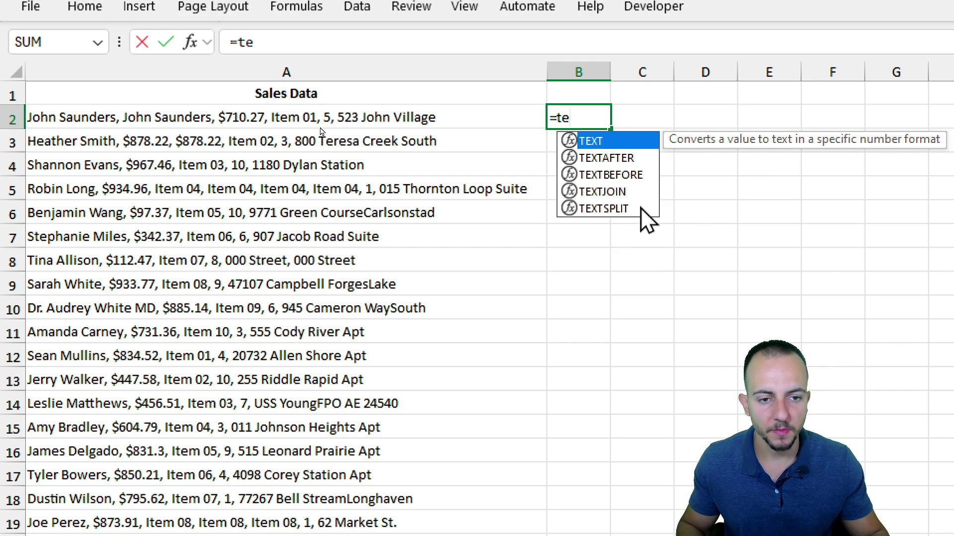
left_click(596, 209)
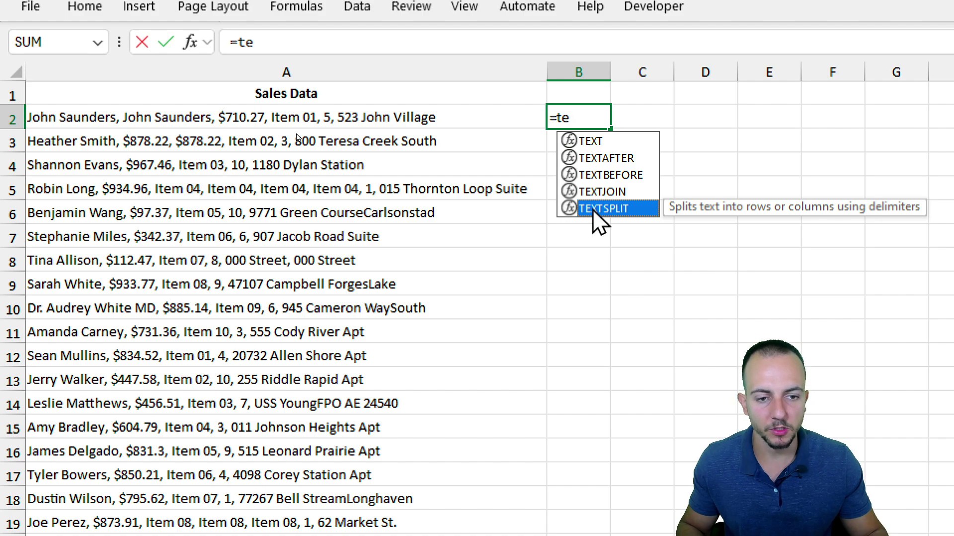
double_click(596, 210)
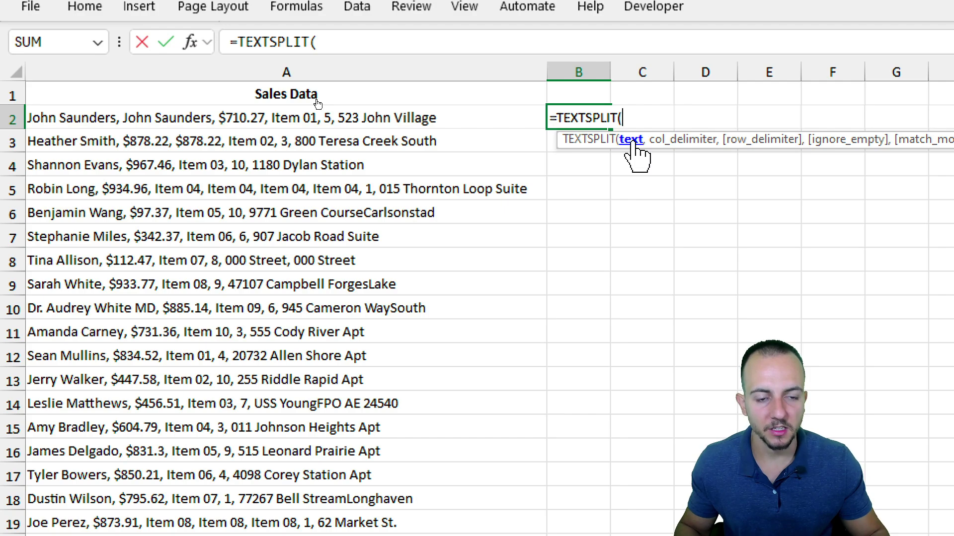
left_click(400, 120)
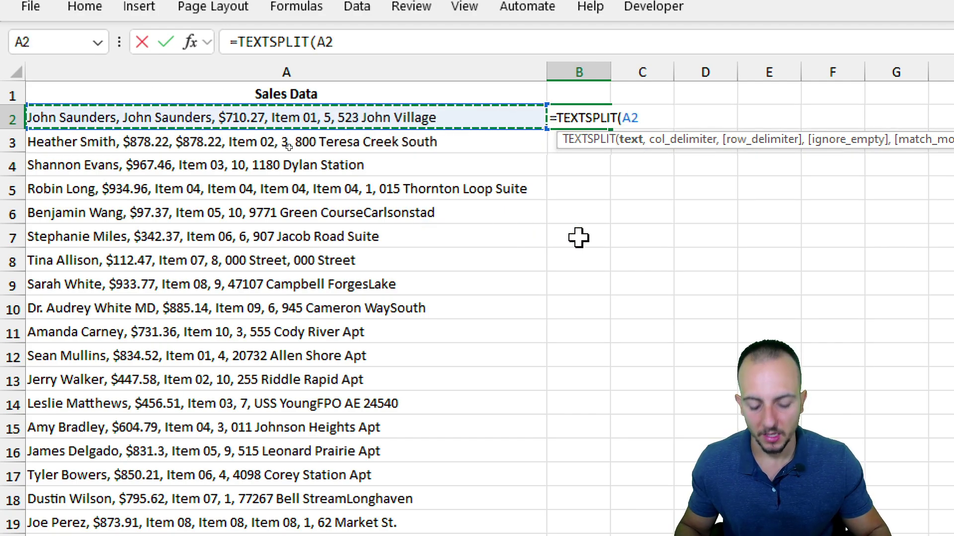
Step: Set a comma plus space as the column delimiter and enter the formula =TEXTSPLIT(A2,", ") in B2
type(",")
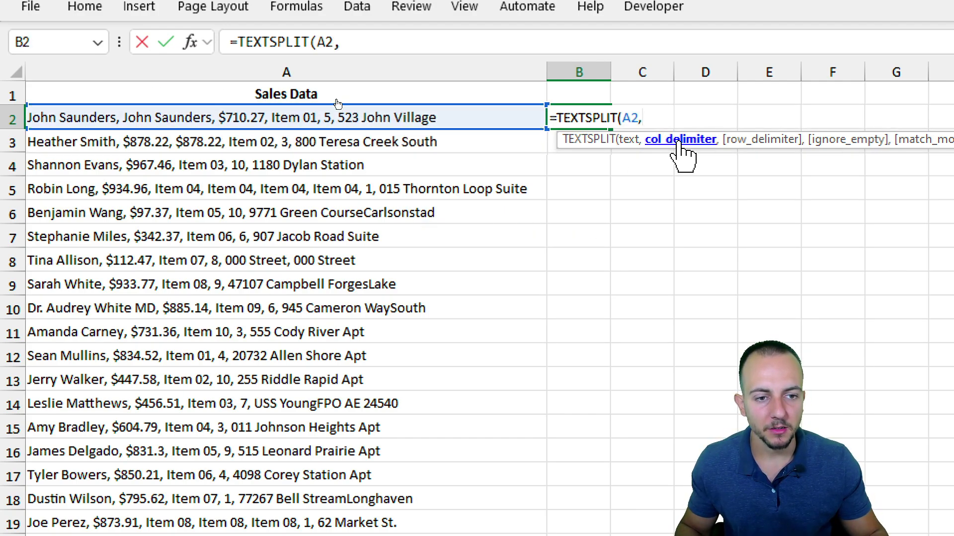
type("\"")
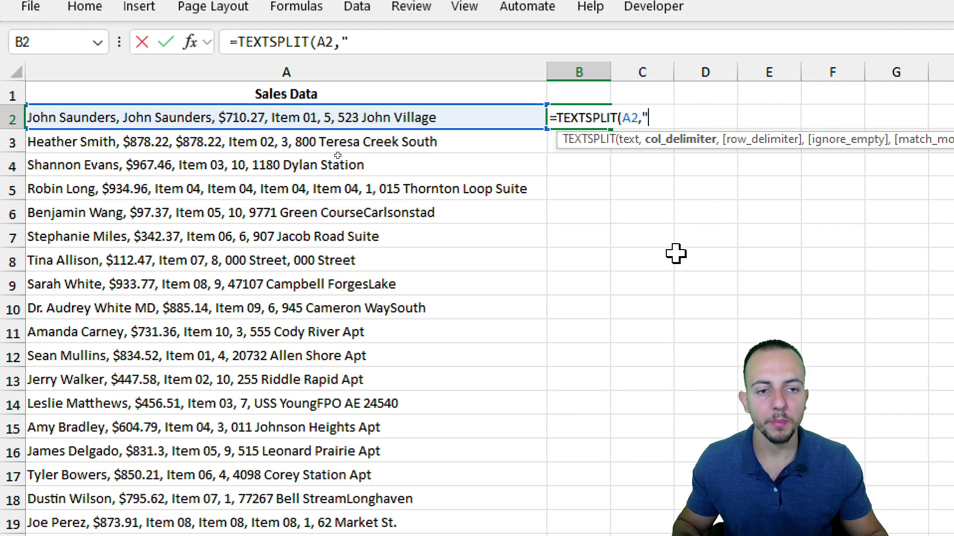
type(",")
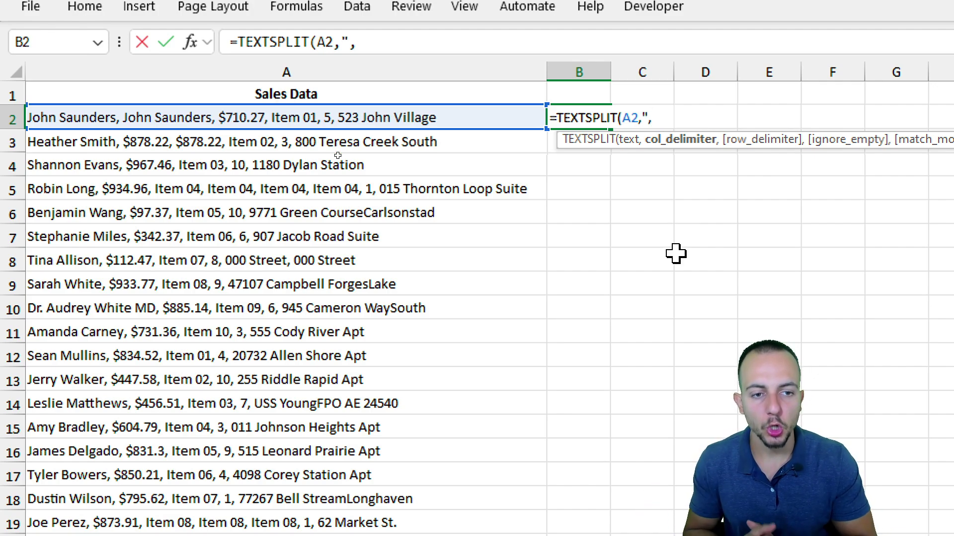
type(" \"")
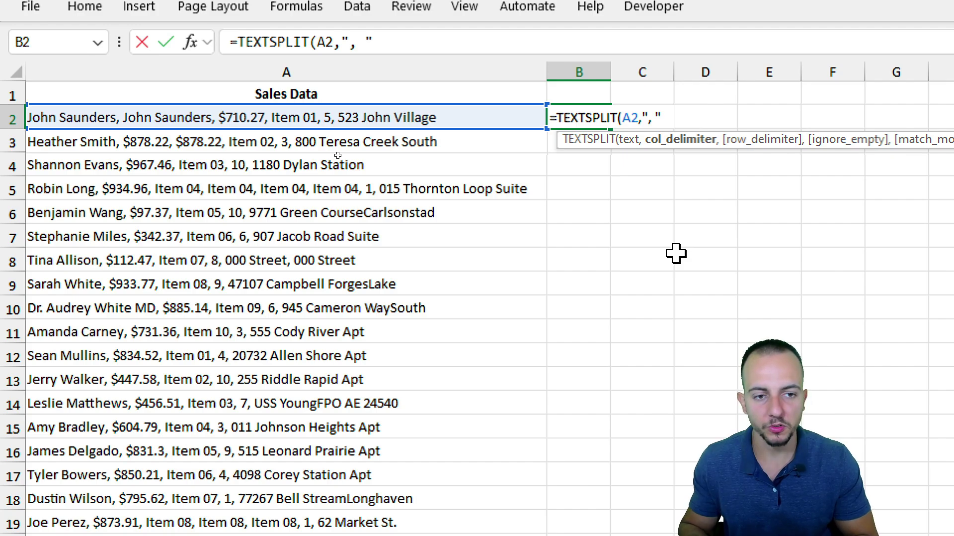
type(")")
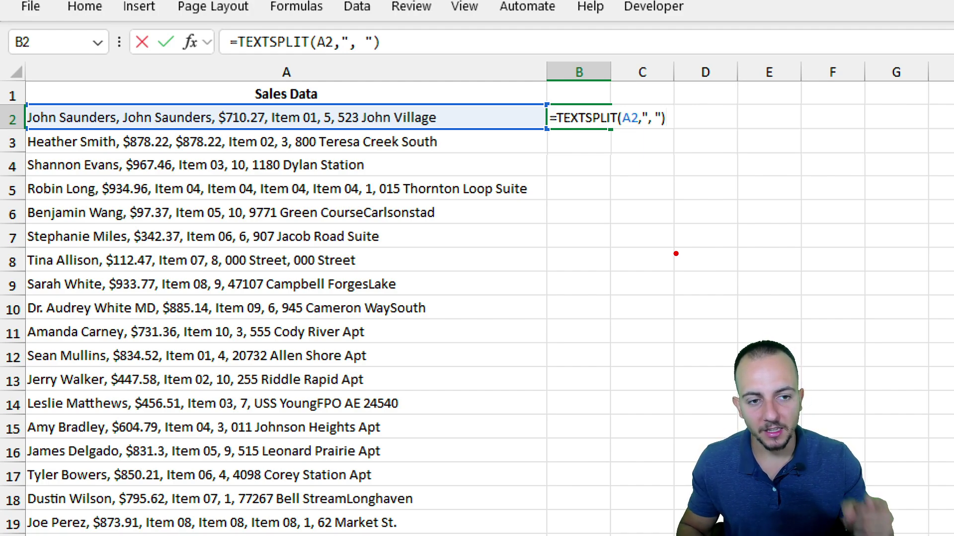
mouse_move(598, 219)
left_mouse_down()
mouse_move(577, 251)
mouse_move(656, 222)
left_mouse_up()
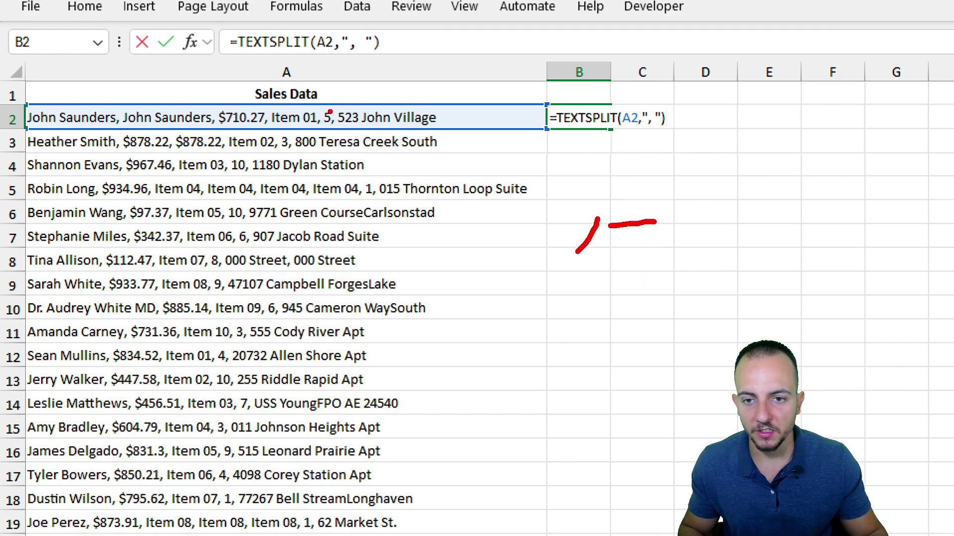
left_click_drag(322, 102, 343, 138)
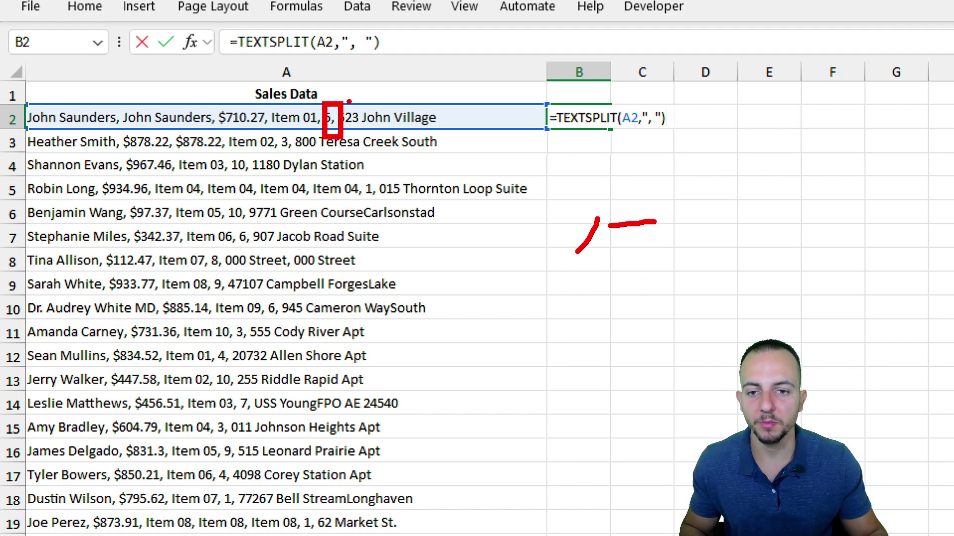
left_click_drag(343, 99, 384, 73)
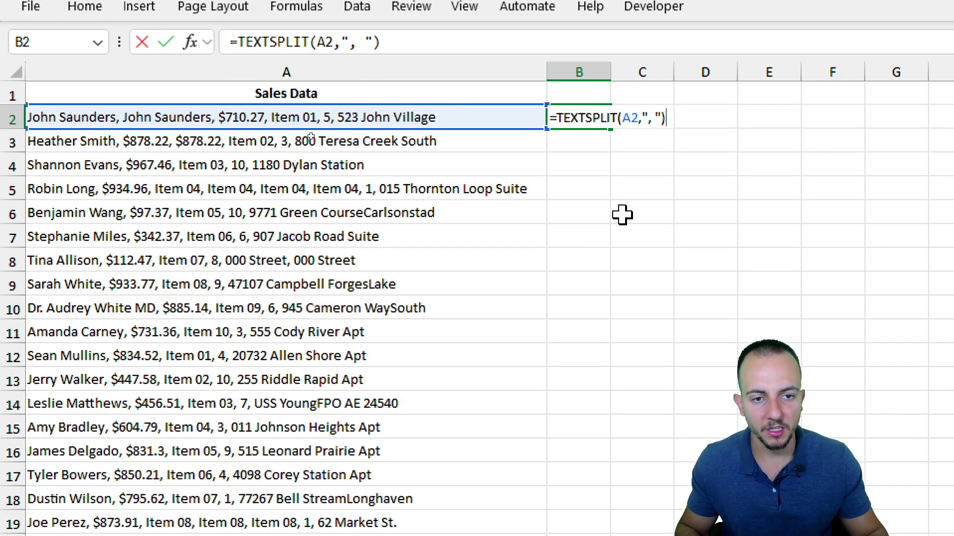
key("Return")
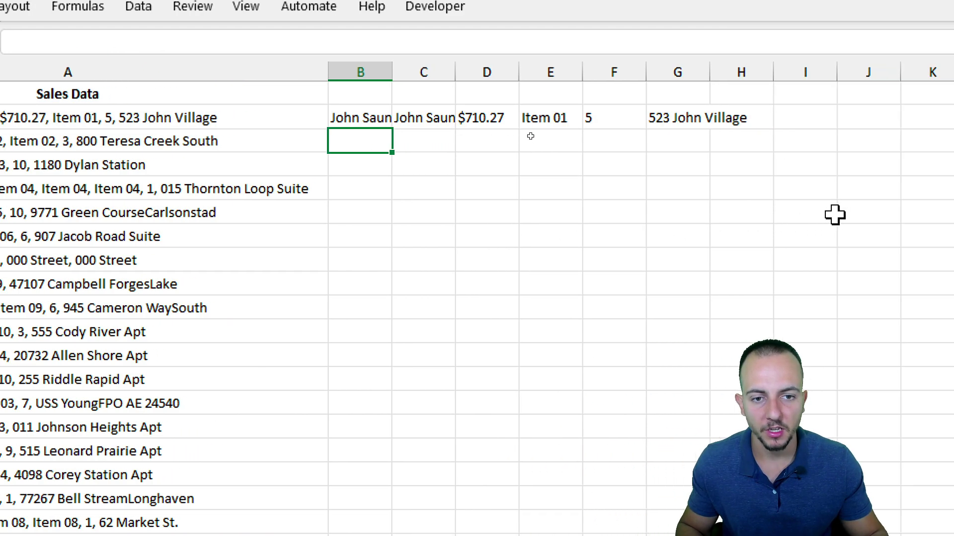
Step: Examine the split values across B2:G2 and check the formula in B2 for how it produces them
left_click(594, 117)
left_click(323, 117)
left_click(383, 117)
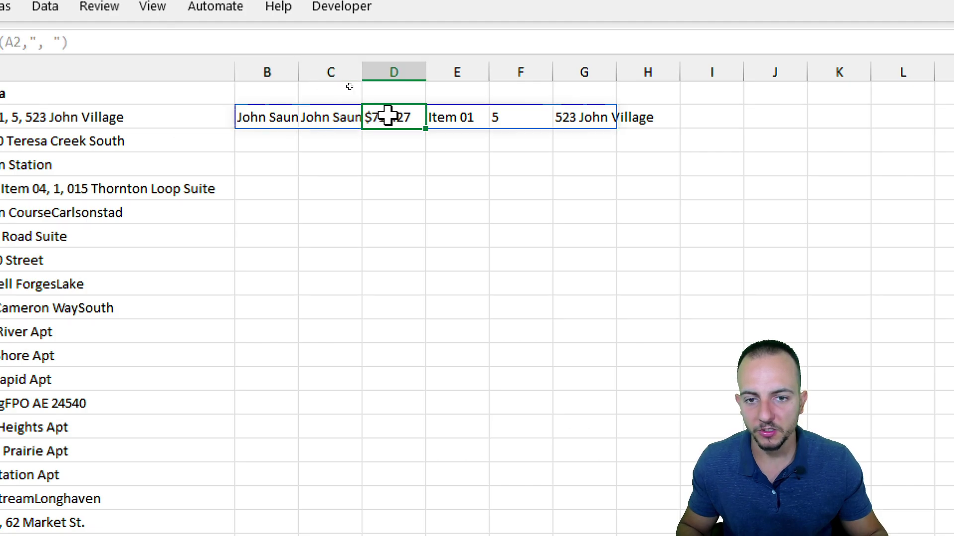
left_click(464, 117)
left_click(514, 116)
left_click(575, 116)
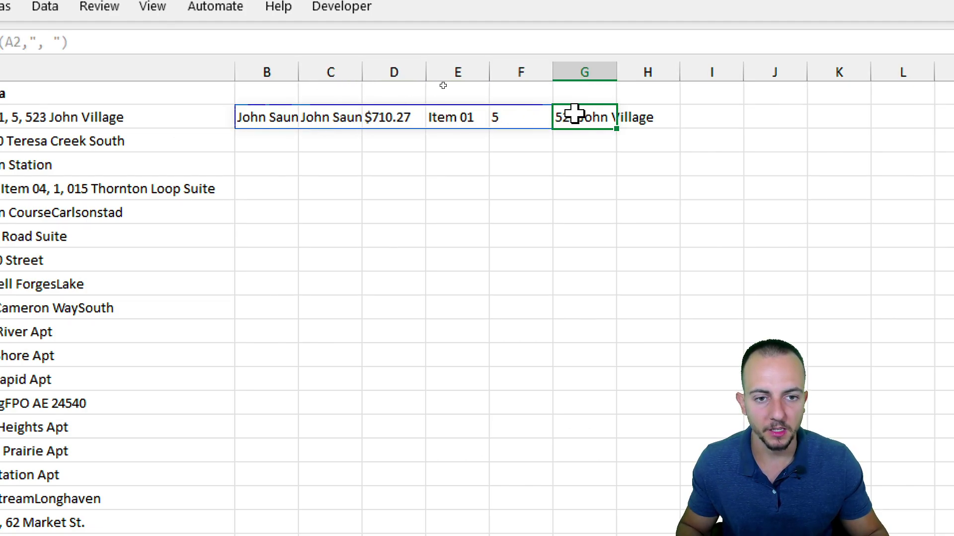
left_click(499, 117)
left_click(452, 116)
left_click(403, 116)
left_click(344, 117)
double_click(267, 117)
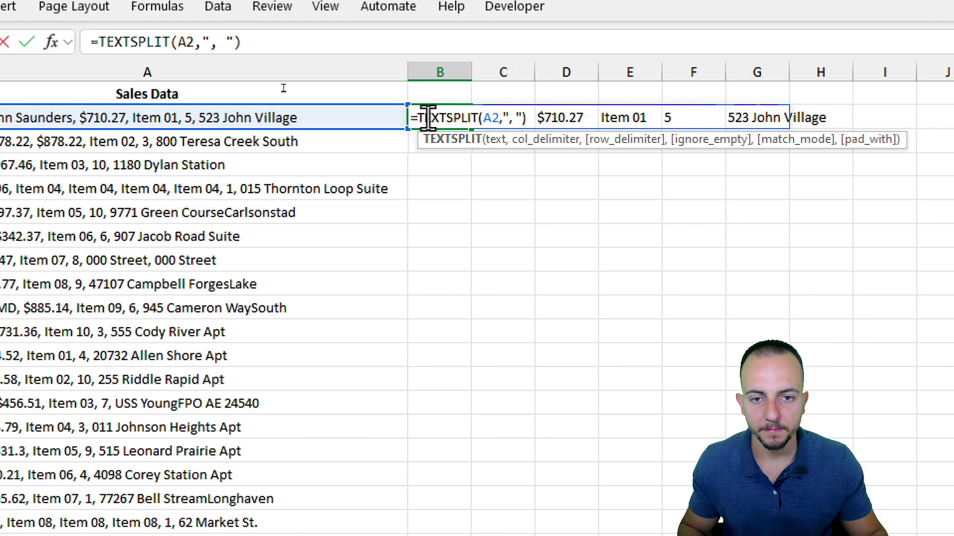
double_click(272, 117)
key("Escape")
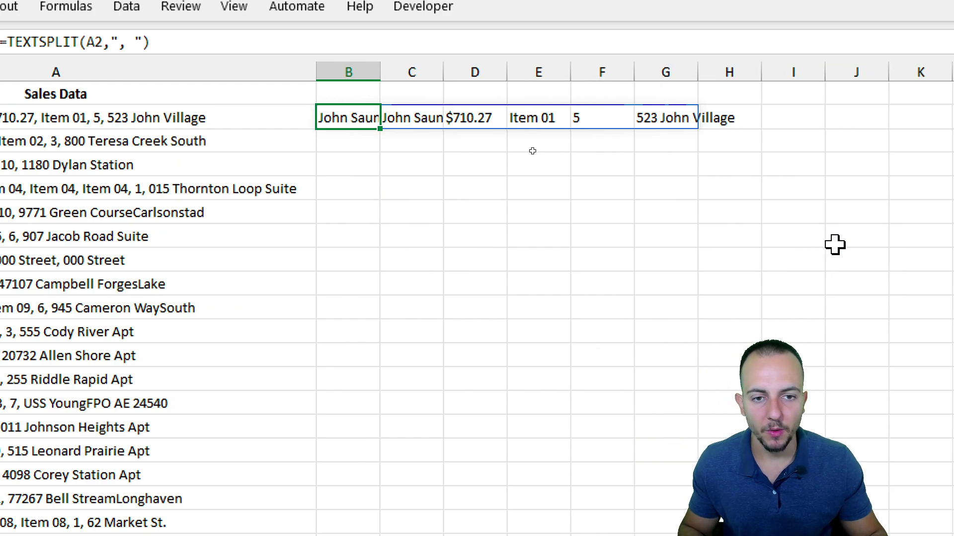
Step: Wrap the B2 formula in UNIQUE by column, entering =UNIQUE(TEXTSPLIT(A2,", "),TRUE)
double_click(320, 119)
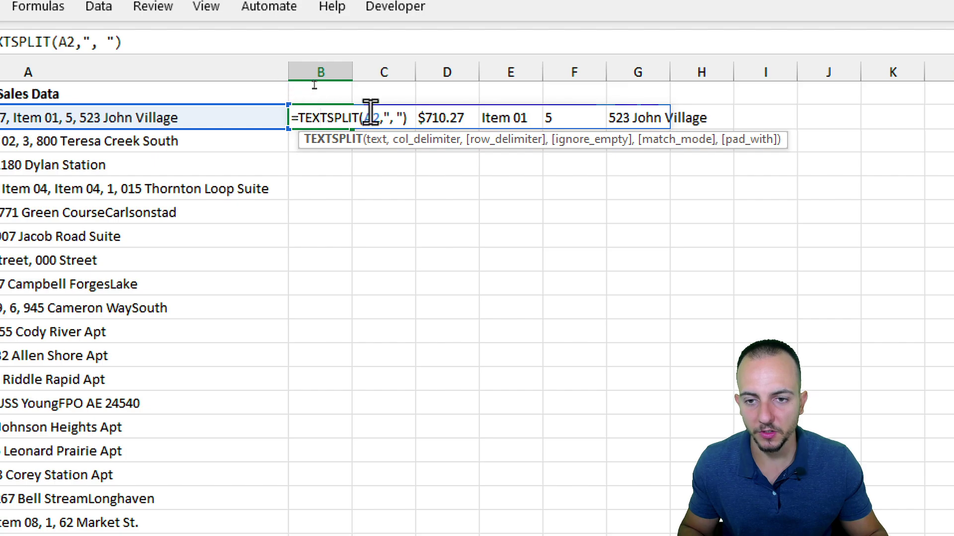
left_click_drag(302, 113, 462, 106)
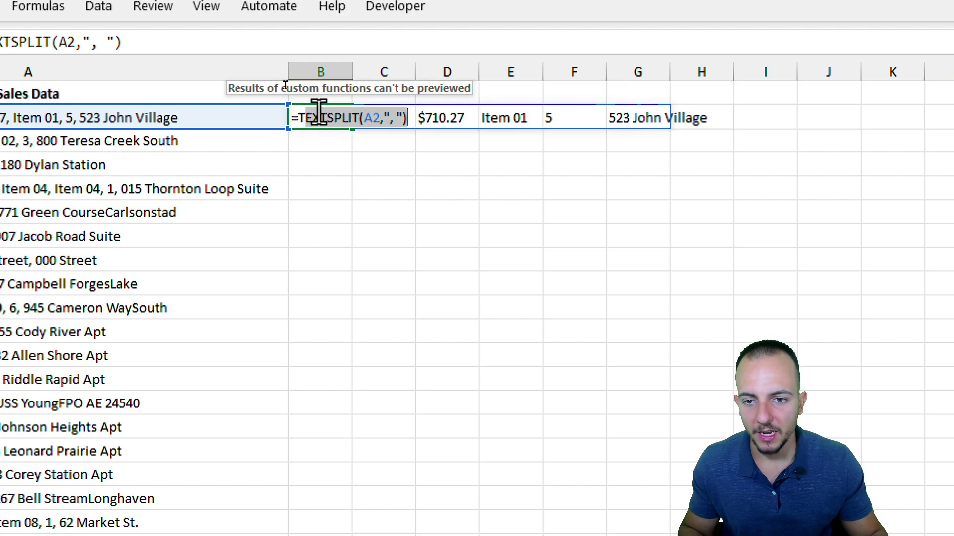
left_click(298, 118)
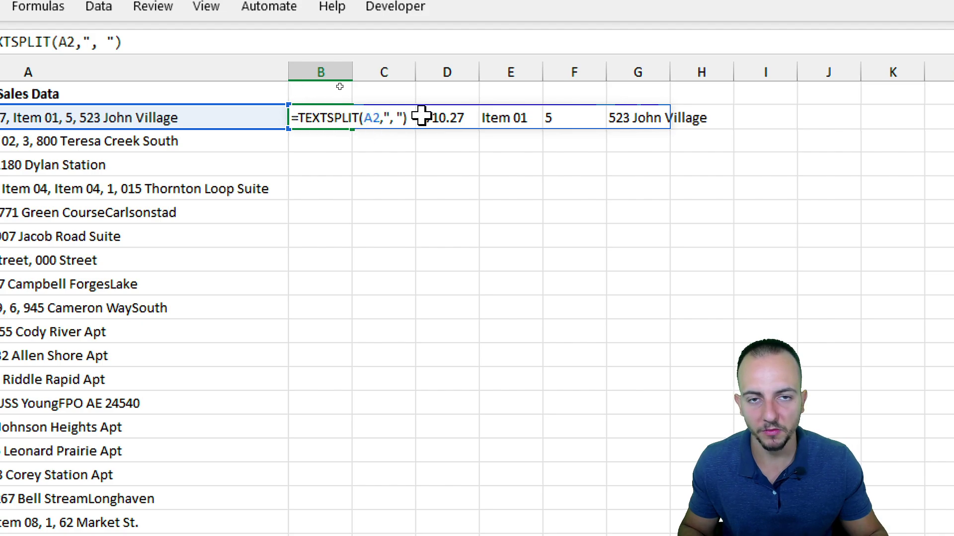
type("uni")
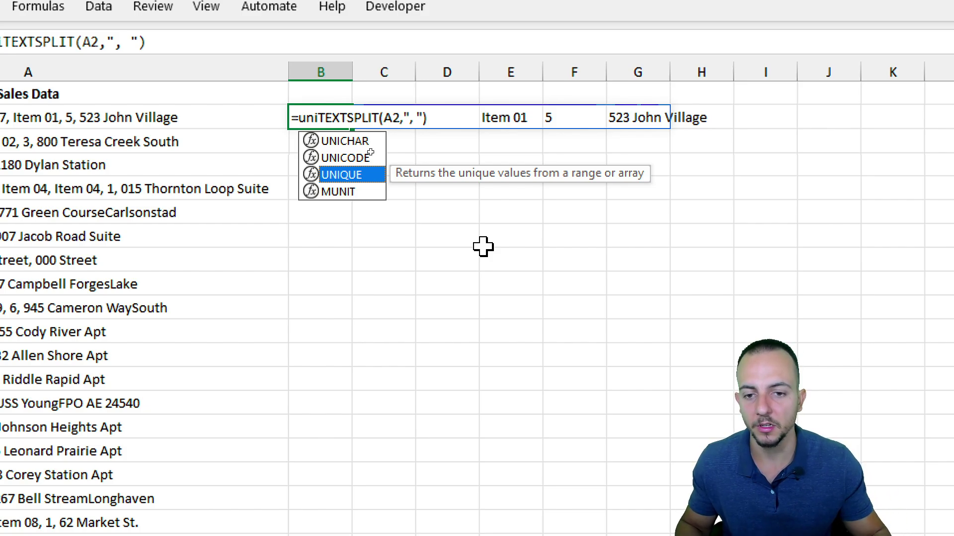
double_click(367, 175)
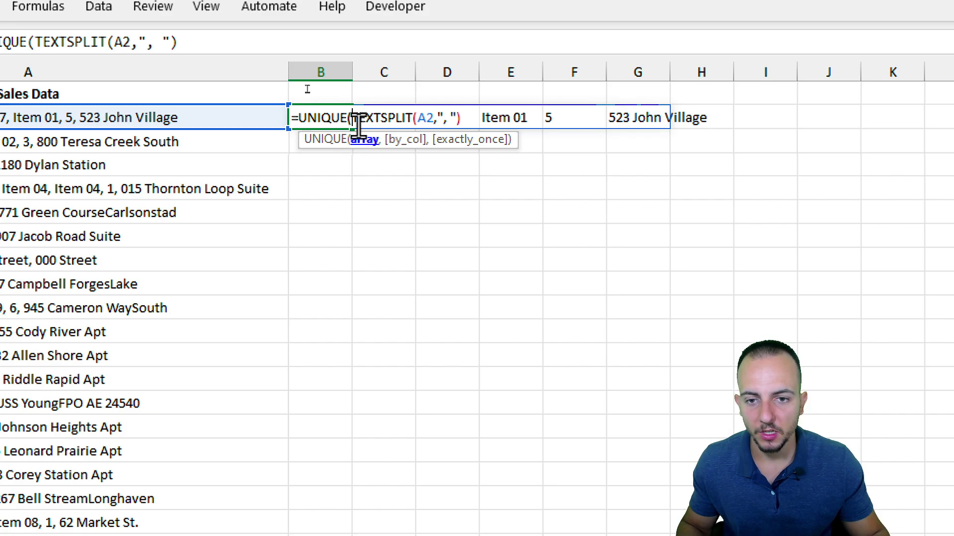
left_click_drag(351, 118, 471, 111)
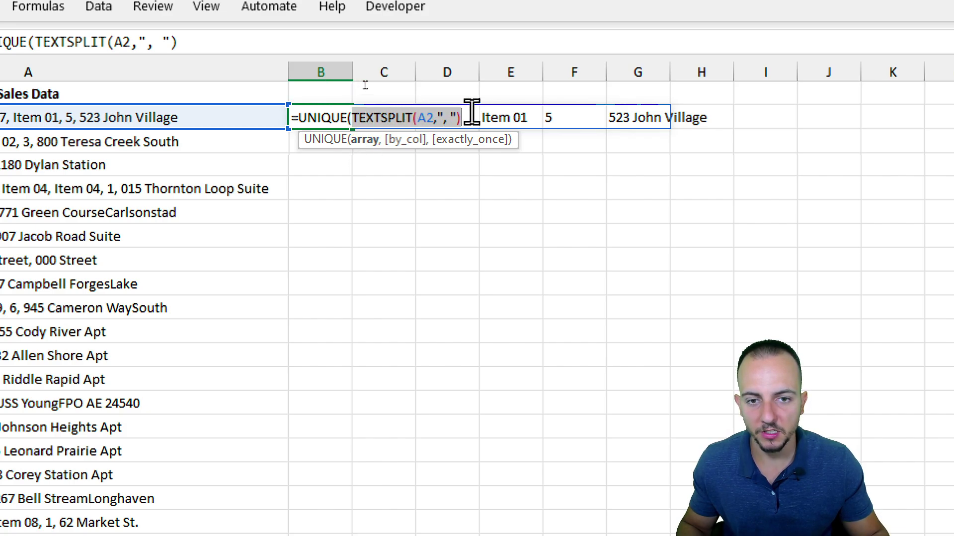
left_click(471, 113)
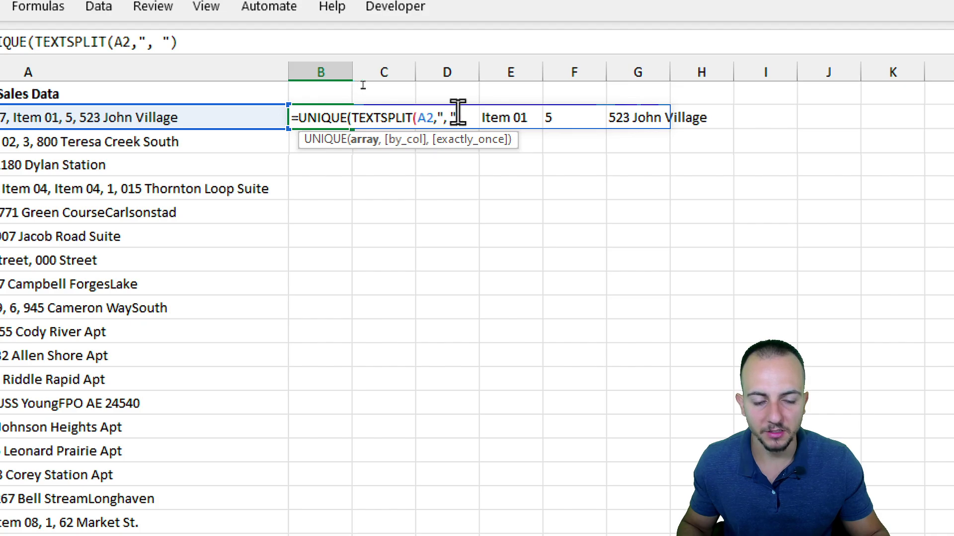
type(",")
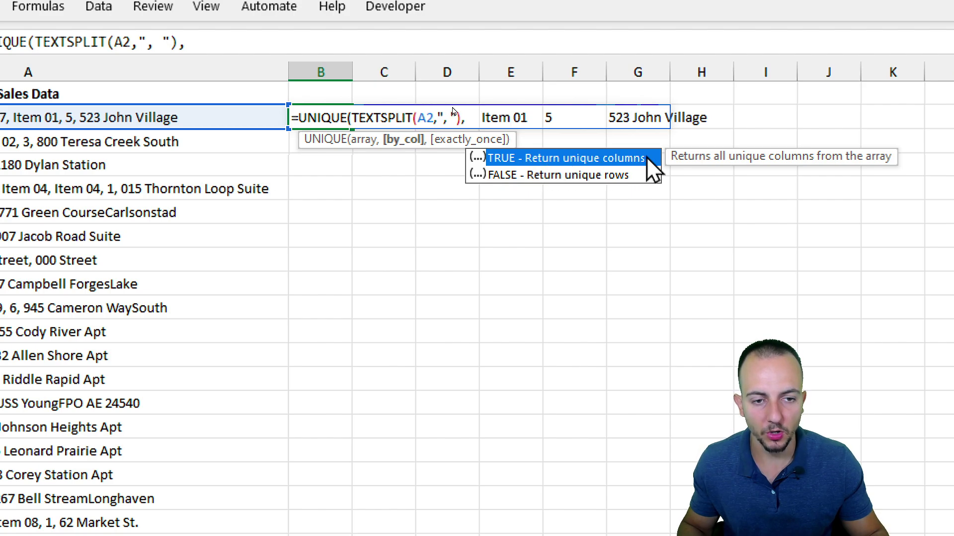
double_click(554, 159)
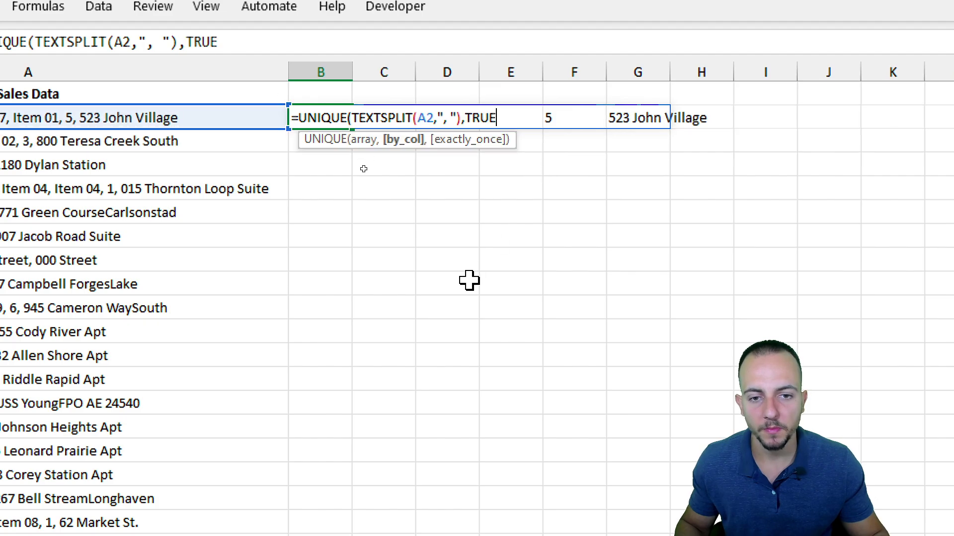
type(")")
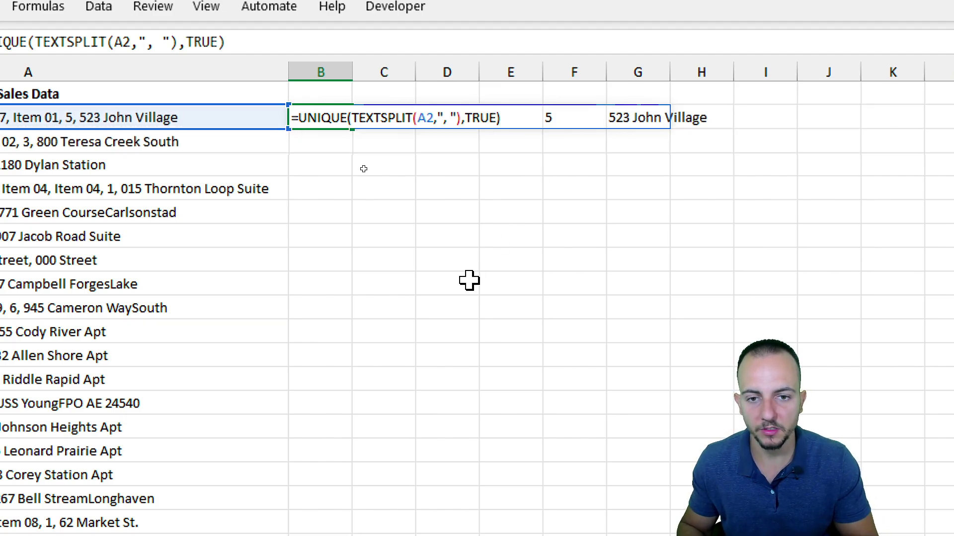
key("Return")
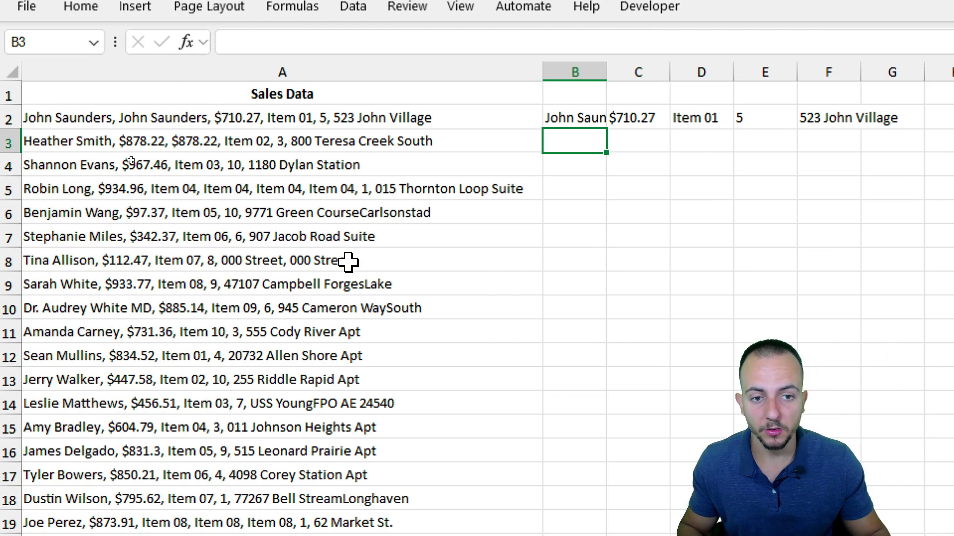
left_click_drag(538, 102, 611, 131)
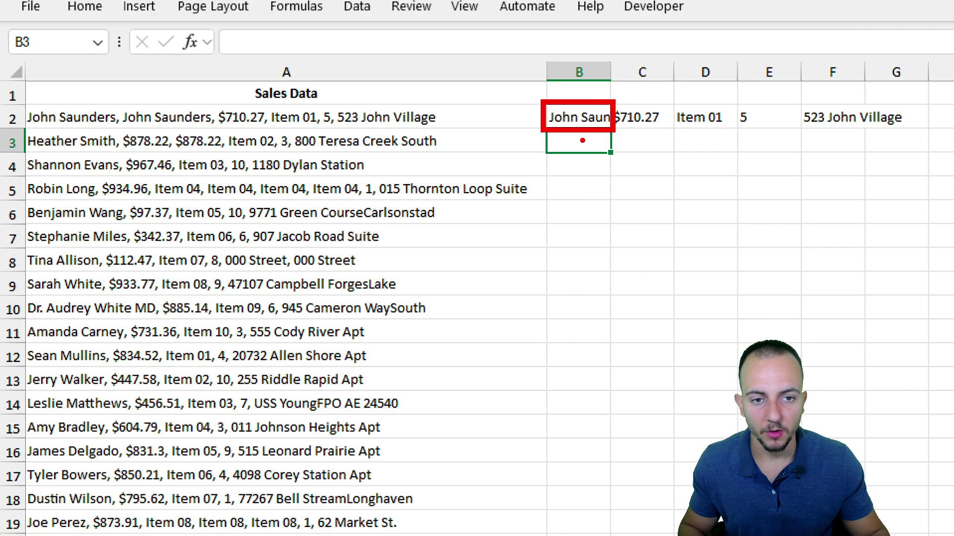
left_click_drag(19, 107, 223, 132)
mouse_move(144, 127)
left_mouse_down()
mouse_move(179, 96)
mouse_move(252, 63)
left_mouse_up()
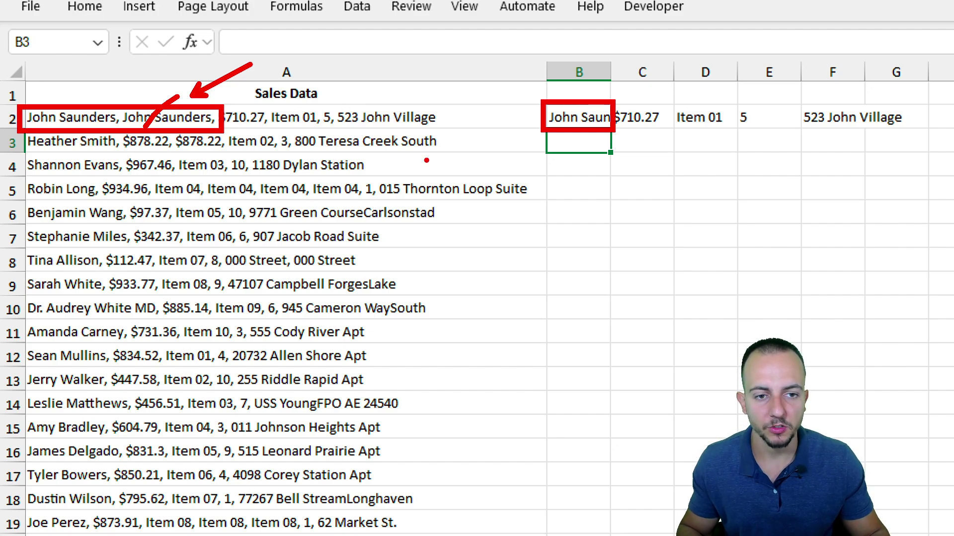
Step: Examine the deduplicated values spilled across B2:F2 and which cell holds the UNIQUE formula
key("Escape")
left_click(697, 121)
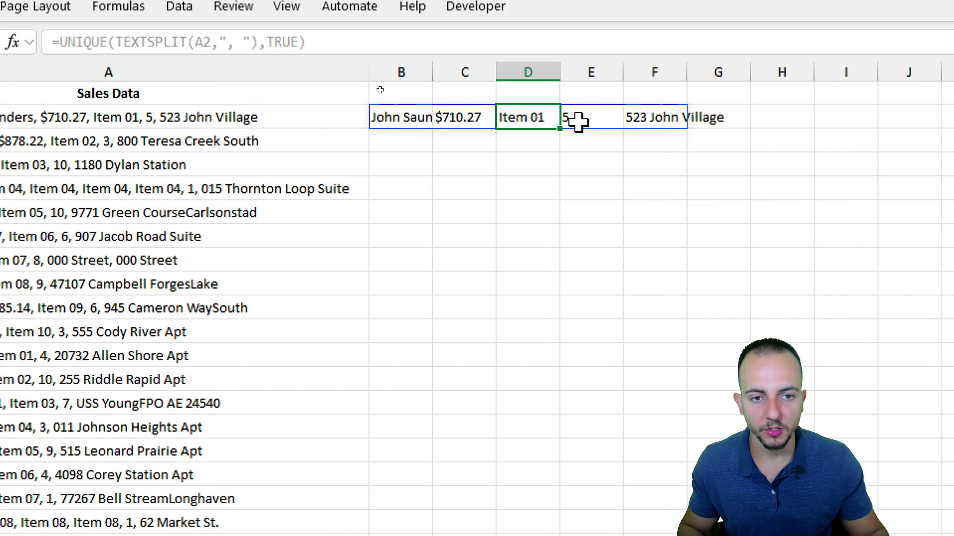
left_click(754, 121)
left_click(812, 122)
left_click(591, 121)
left_click(528, 121)
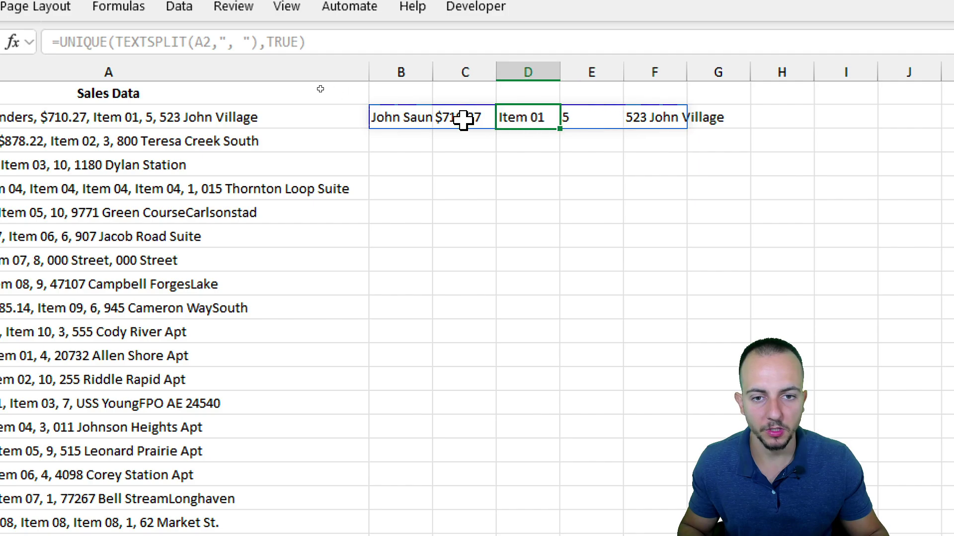
left_click(462, 120)
left_click(387, 119)
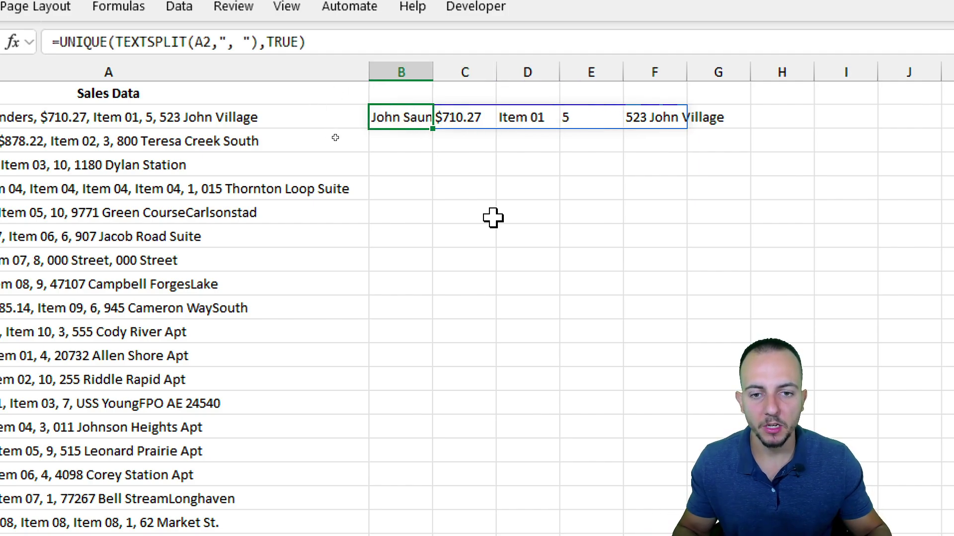
Step: Insert the TEXTJOIN function in front of UNIQUE in the B2 formula
double_click(405, 117)
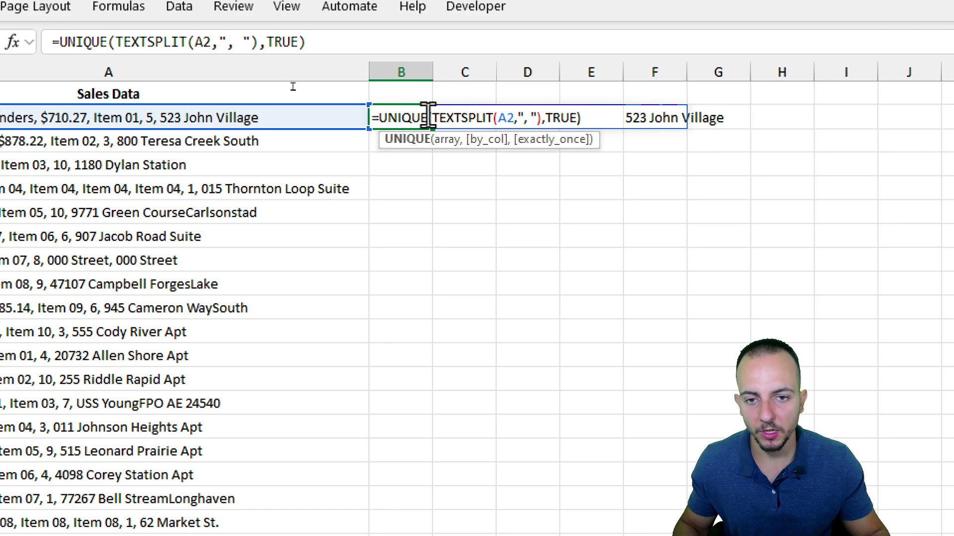
left_click(376, 117)
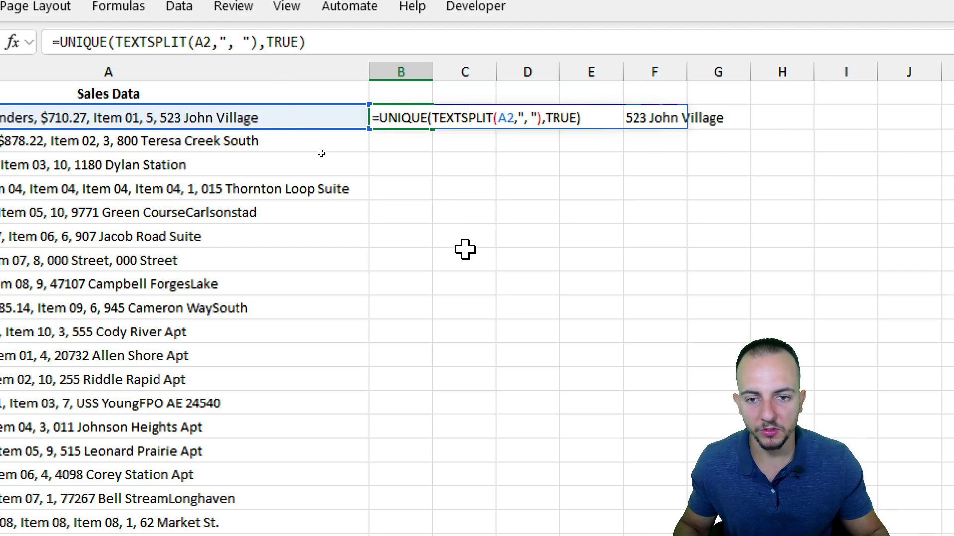
type("tex")
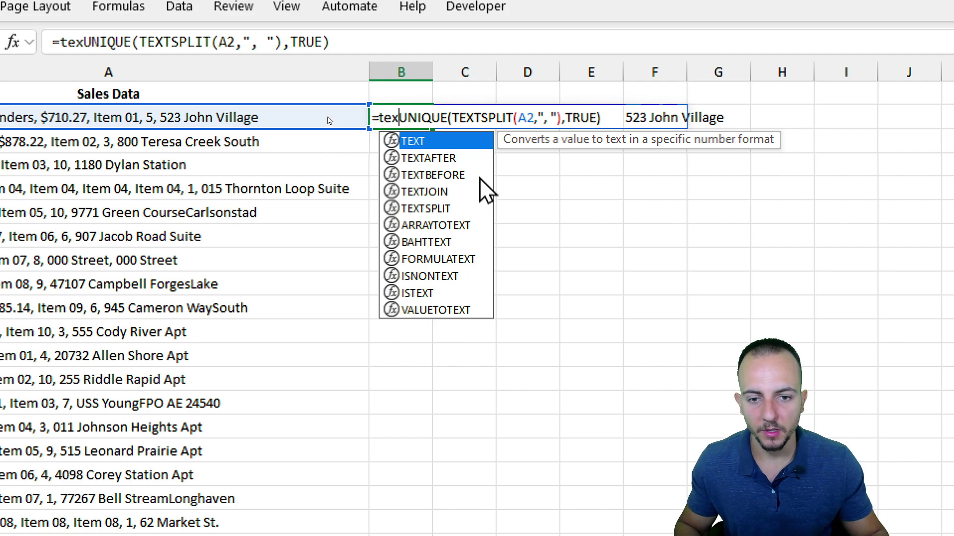
left_click(442, 191)
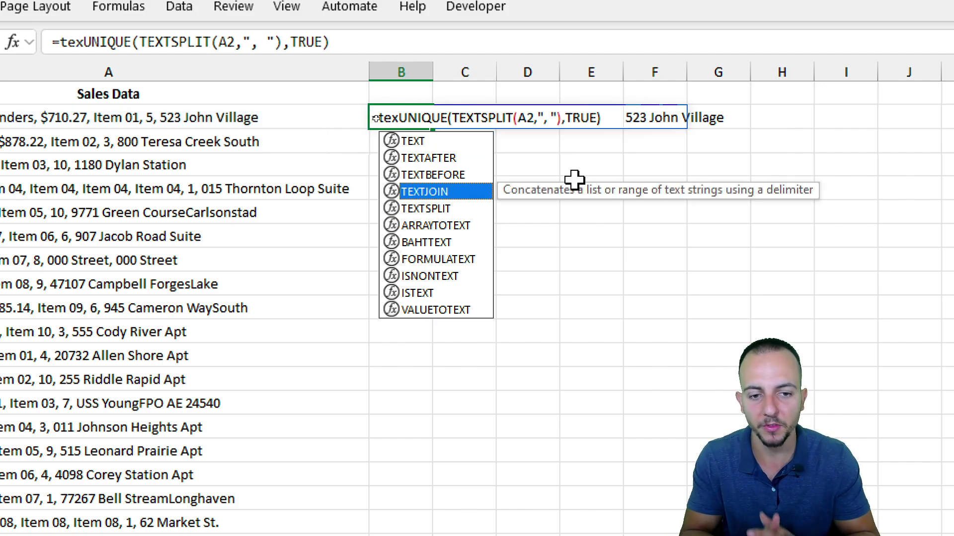
double_click(455, 193)
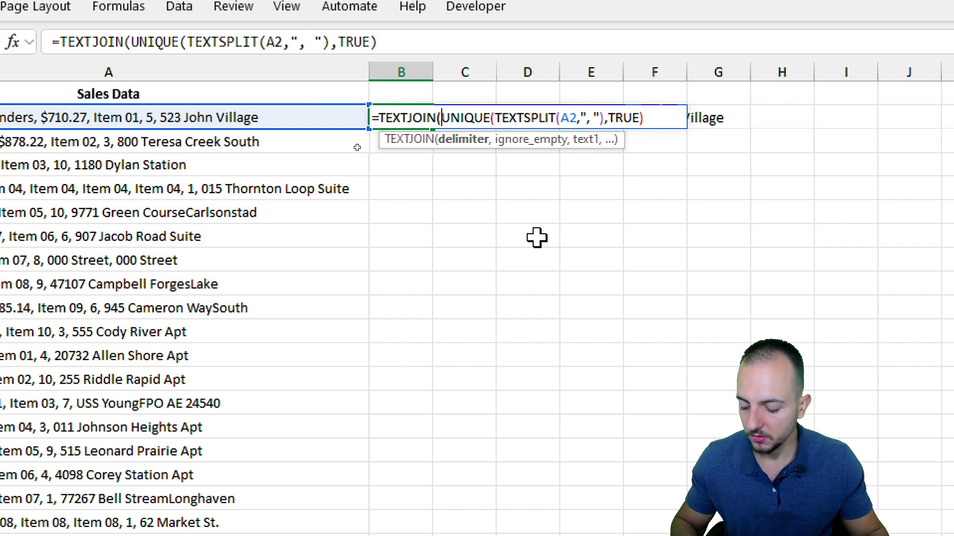
Step: Join with a comma plus space, ignoring empty cells, and enter =TEXTJOIN(", ",TRUE,UNIQUE(TEXTSPLIT(A2,", "),TRUE)) in B2
type("\",")
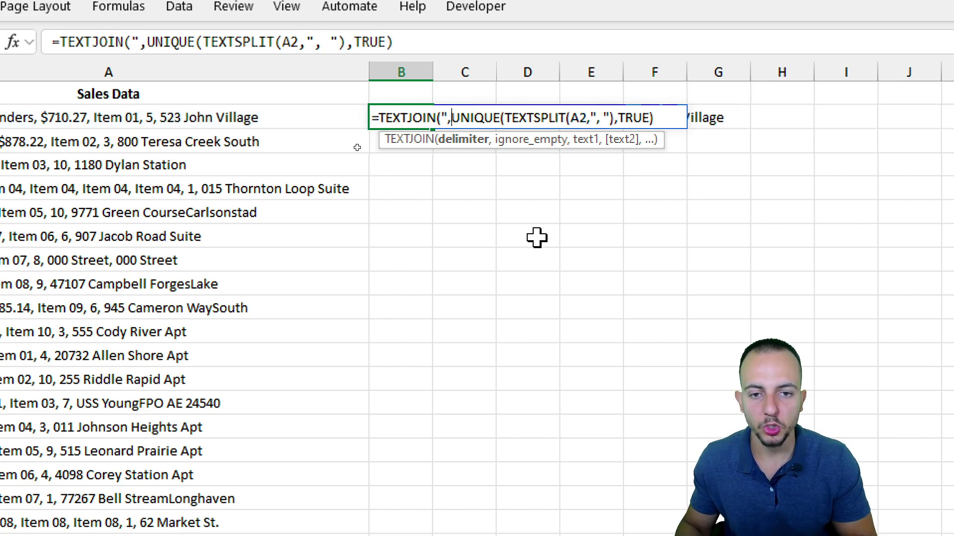
type(" \"")
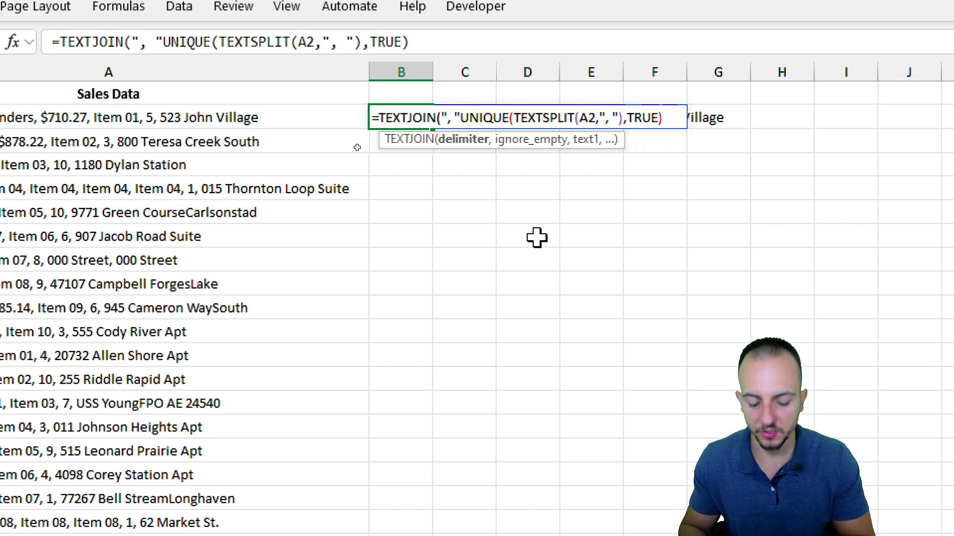
type(",")
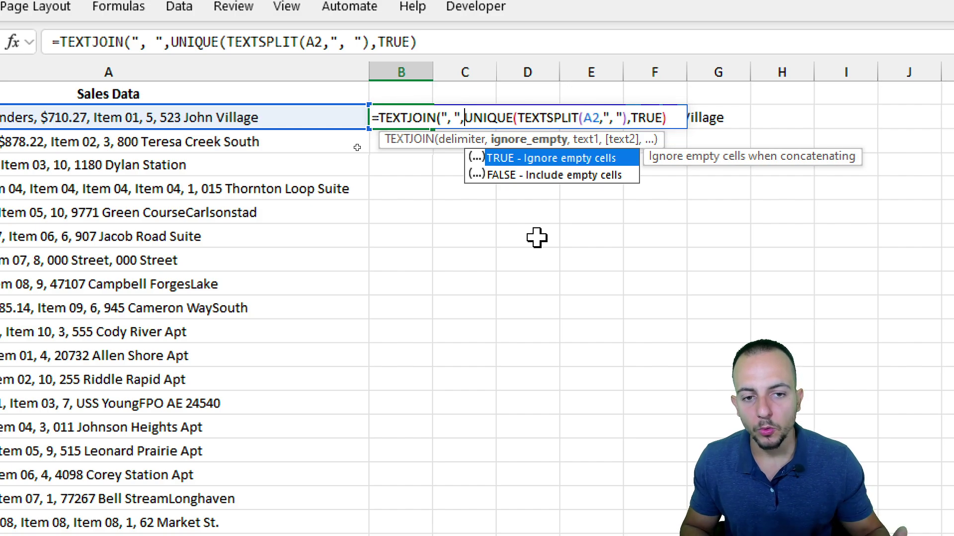
double_click(542, 161)
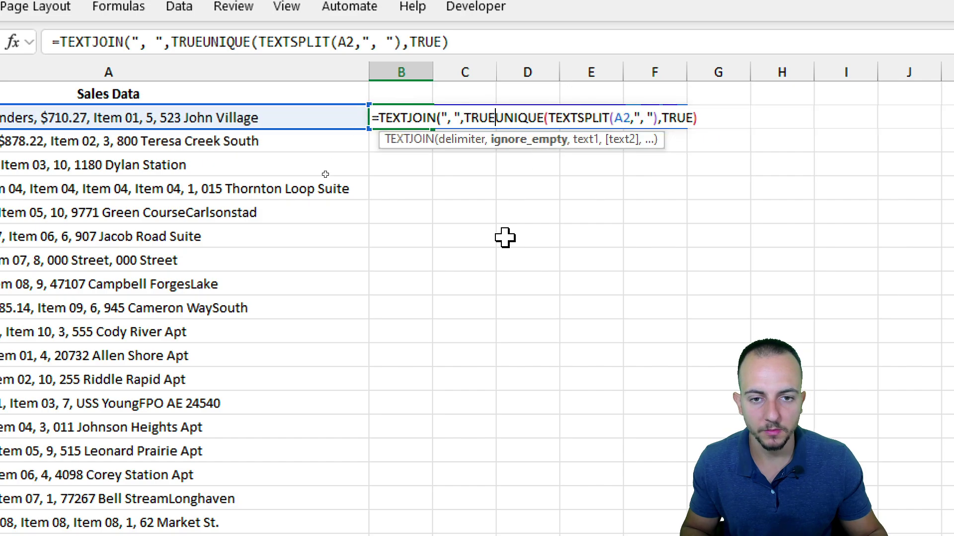
type(",")
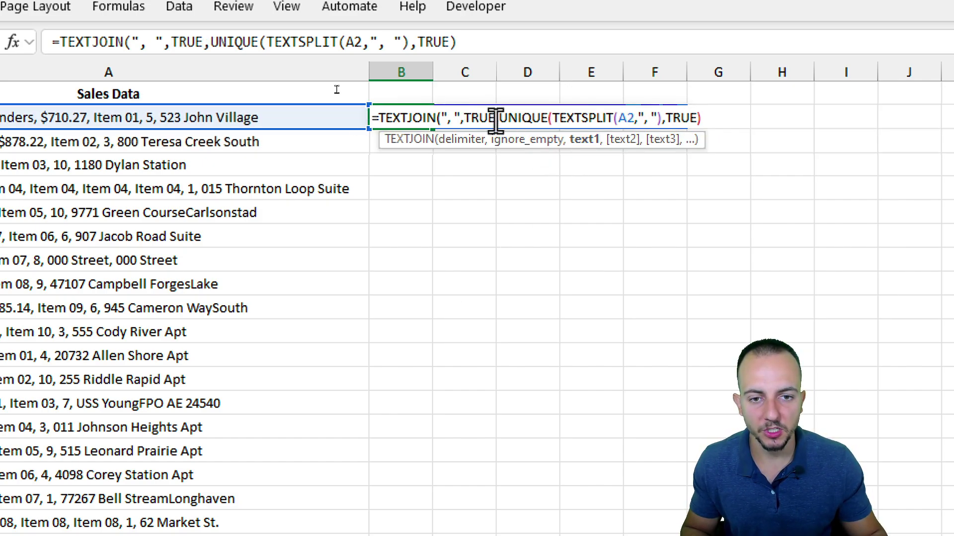
left_click_drag(498, 121, 714, 118)
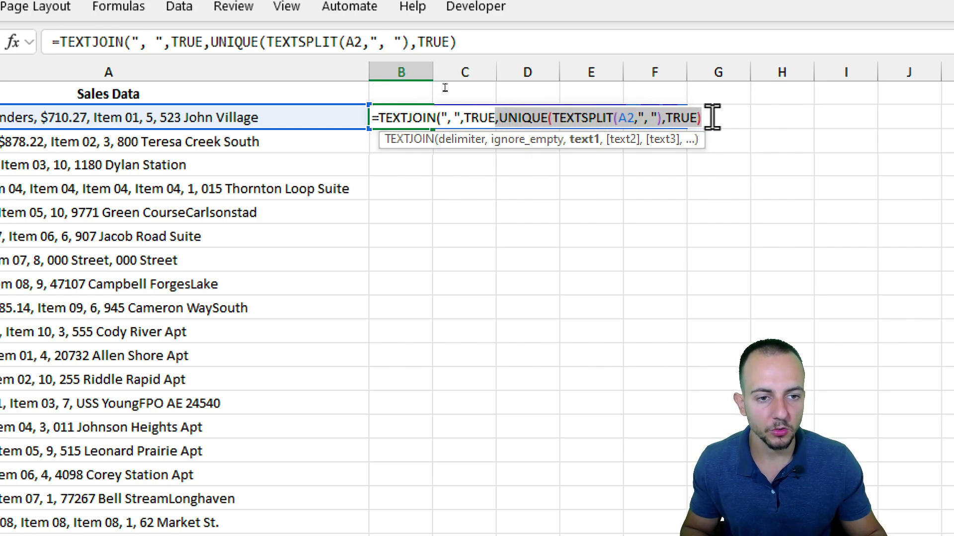
left_click(708, 118)
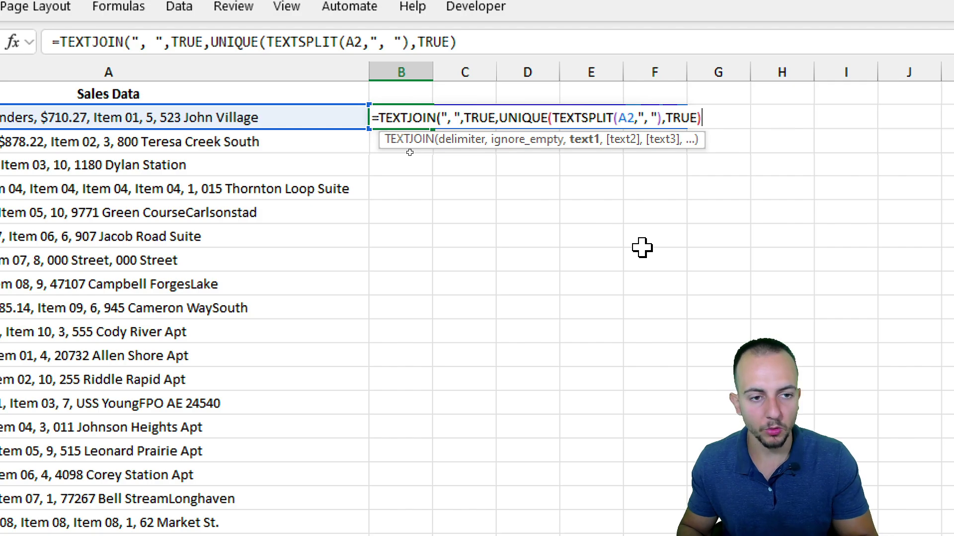
type(")")
key("Return")
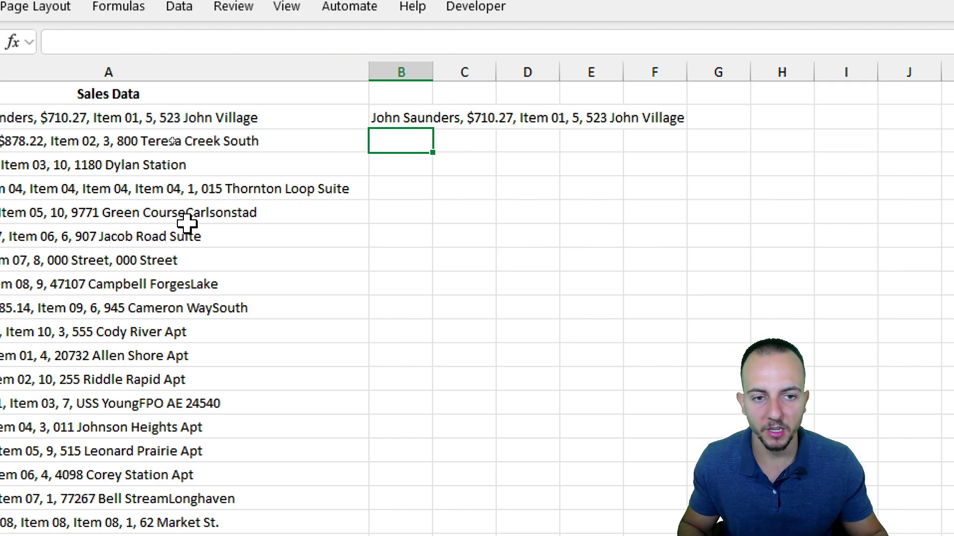
Step: Compare A2 with the joined result in B2 and fill the B2 formula down through B31
left_click(4, 118)
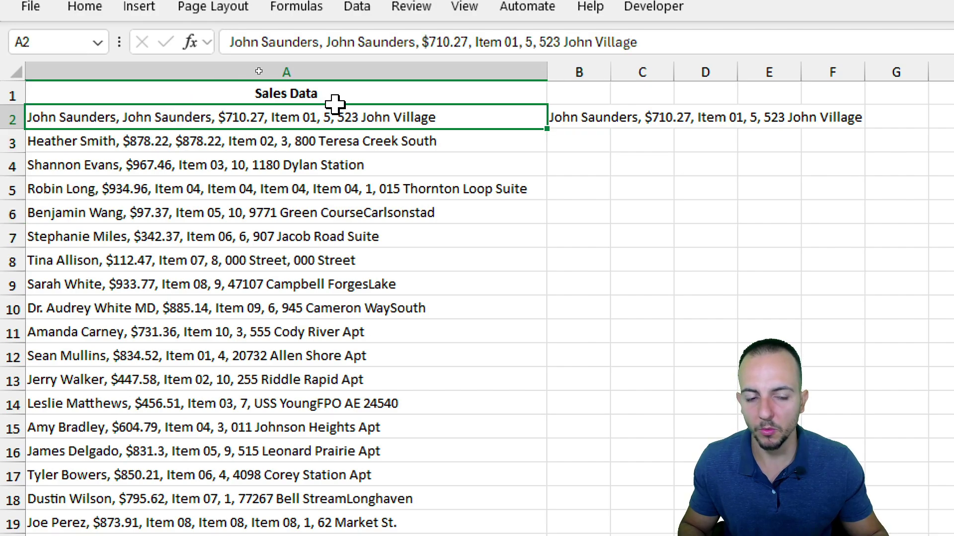
left_click(593, 117)
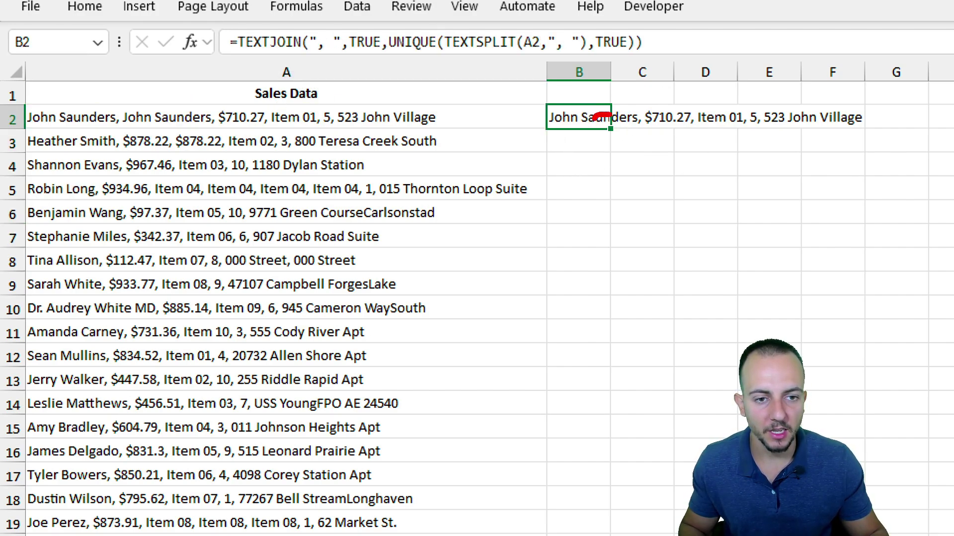
left_click_drag(610, 116, 596, 130)
left_click_drag(598, 186, 598, 226)
left_click_drag(598, 166, 598, 219)
key("Escape")
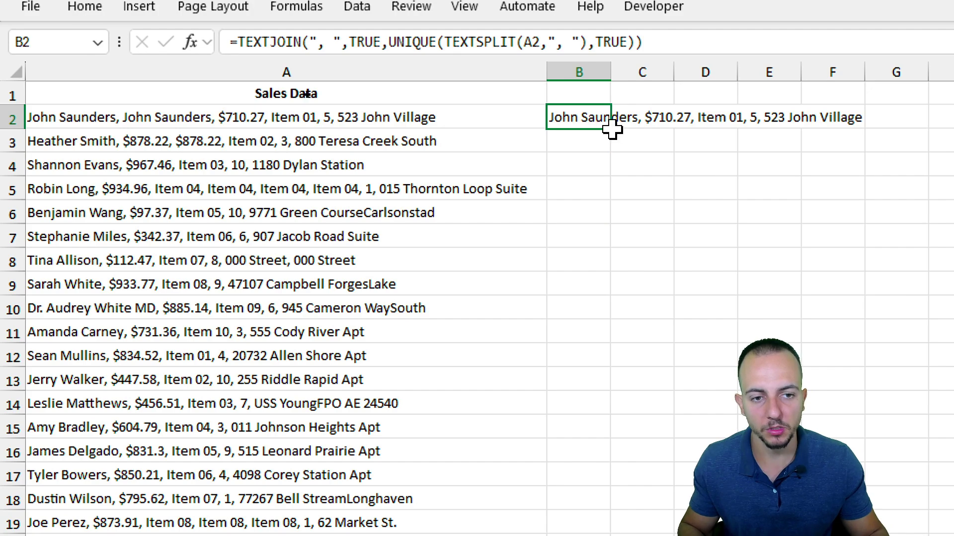
left_click_drag(612, 129, 575, 467)
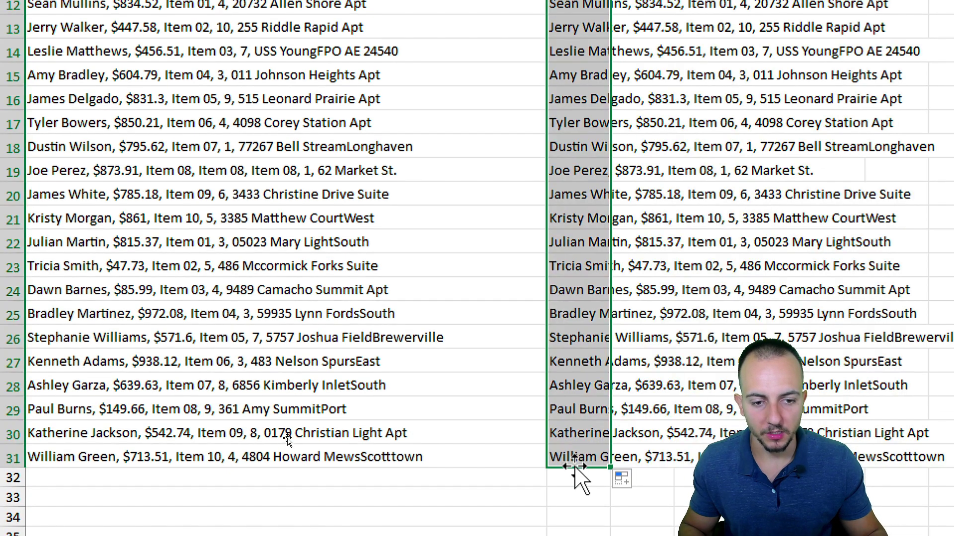
scroll(574, 398, "down", 1)
left_click(575, 262)
scroll(608, 66, "up", 5)
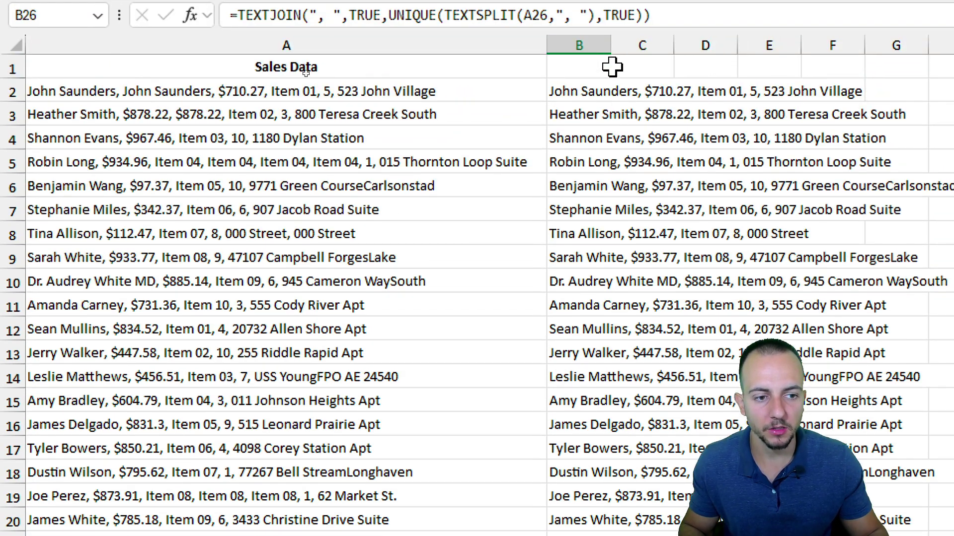
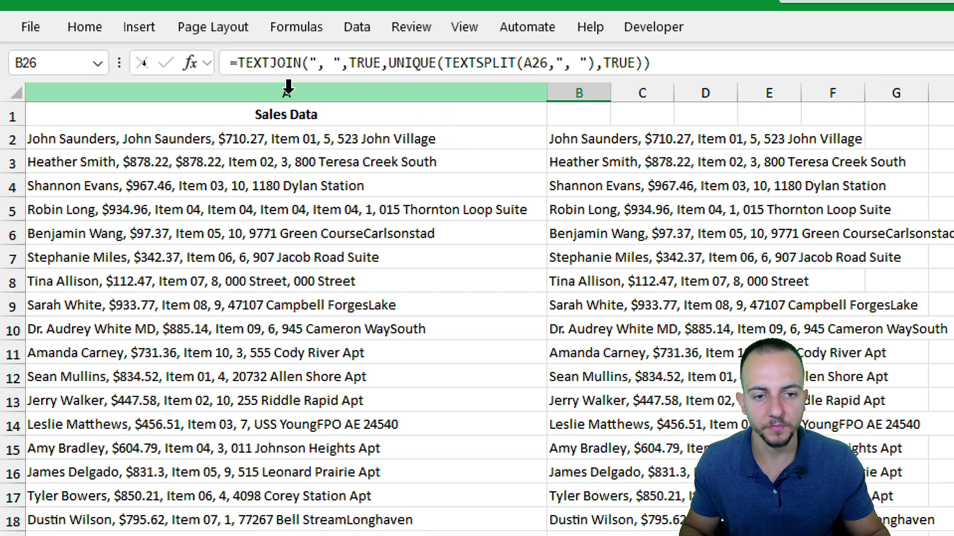
Step: Replace the sales record in A6 with the test text "Abc, 123, cvb"
left_click(326, 146)
left_click(279, 238)
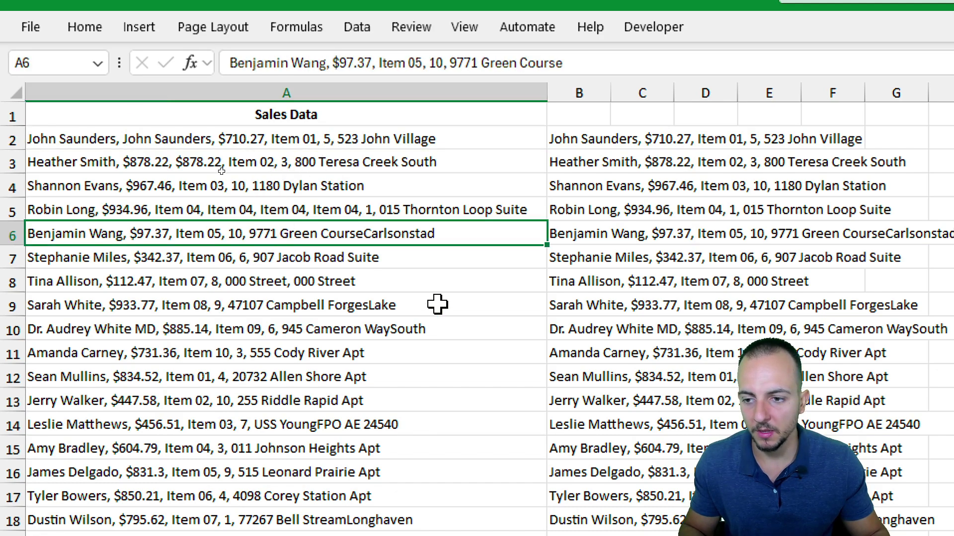
type("A")
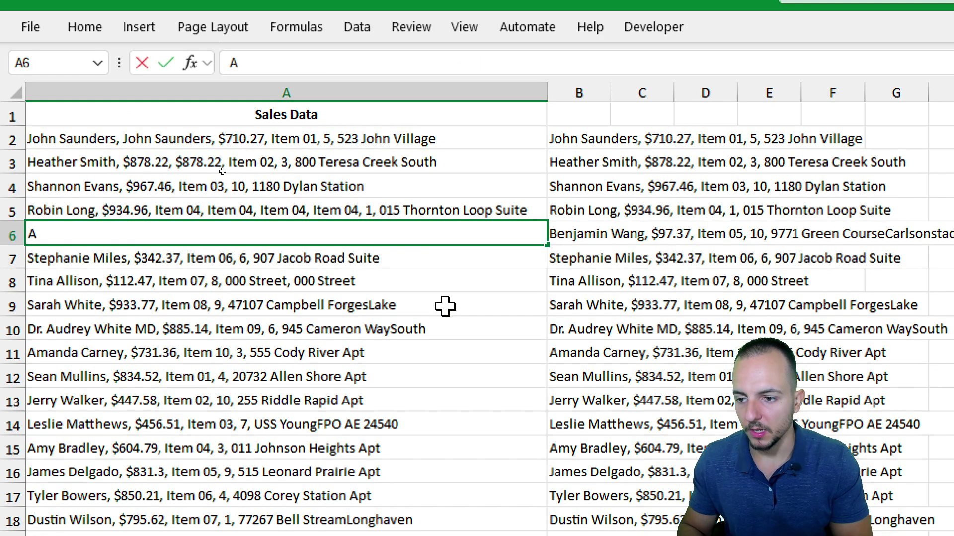
type("bc,")
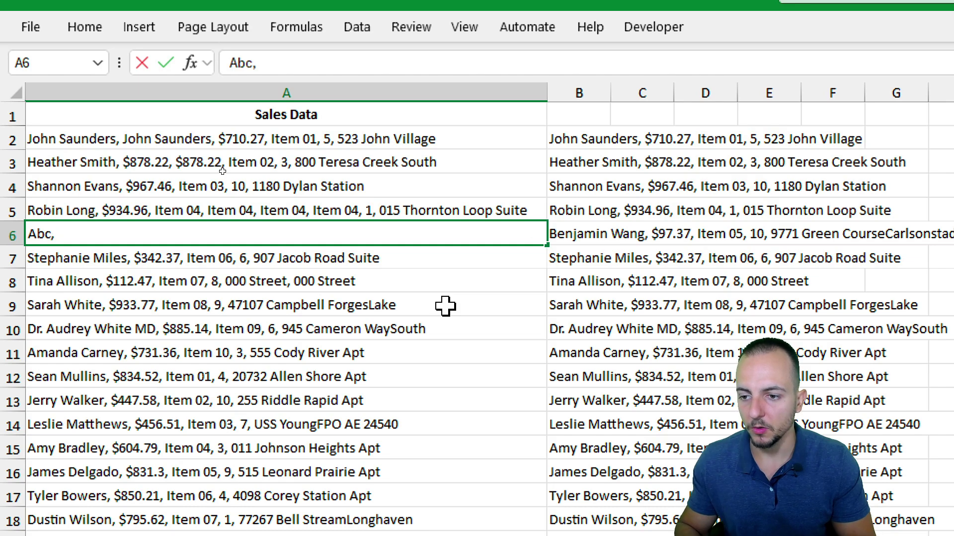
type(" 123, ")
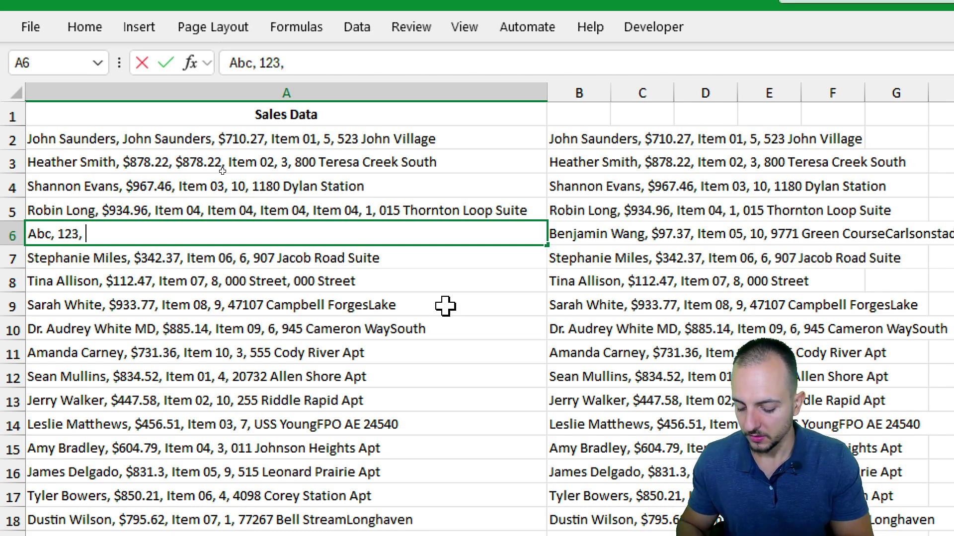
type("cvb")
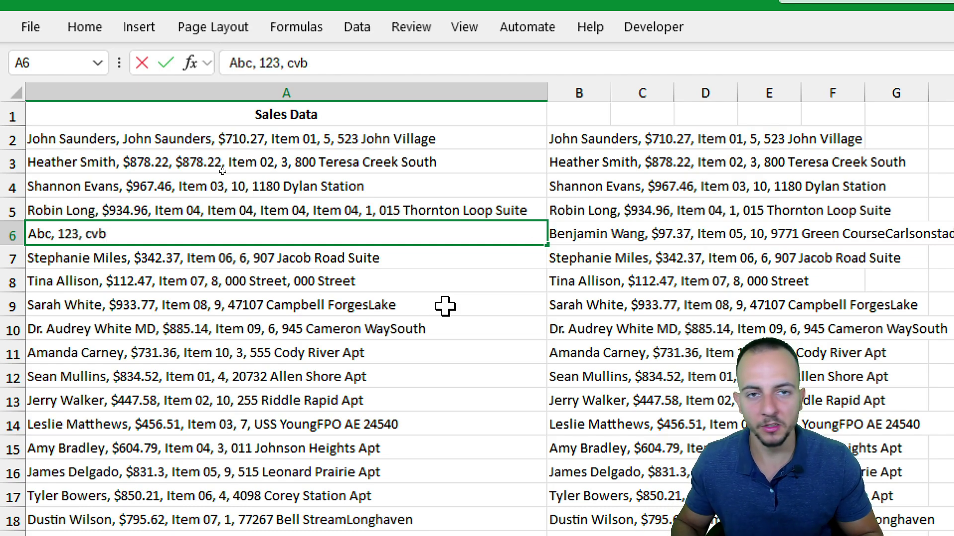
key("ctrl+Return")
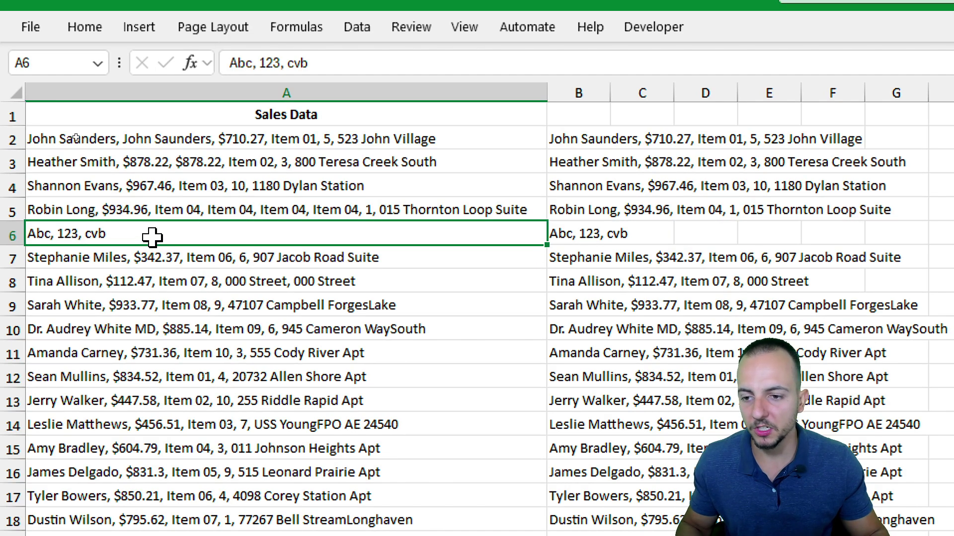
Step: Add repeated items to the test text in A6 so it reads "Abc, 123, cvb, 123, 123, Abc, abc"
double_click(128, 234)
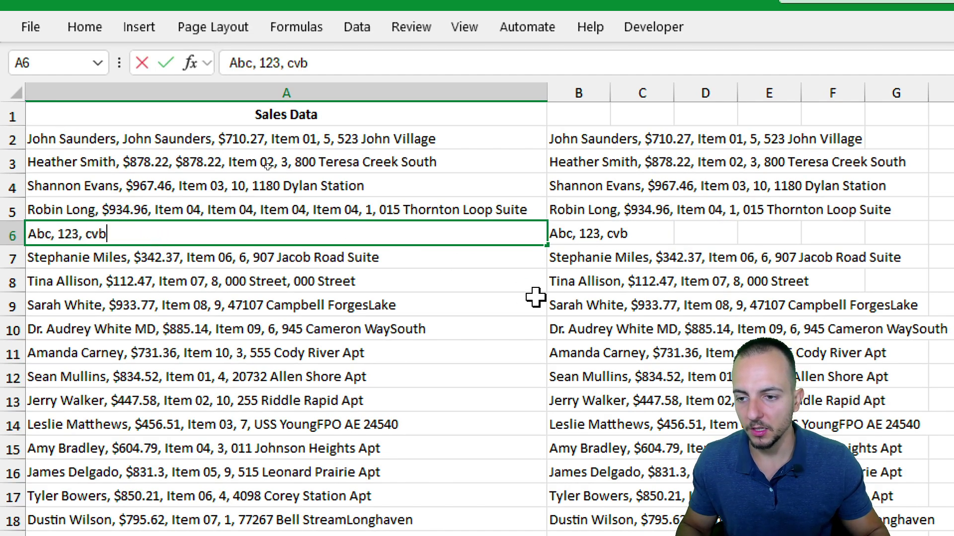
type(", 123")
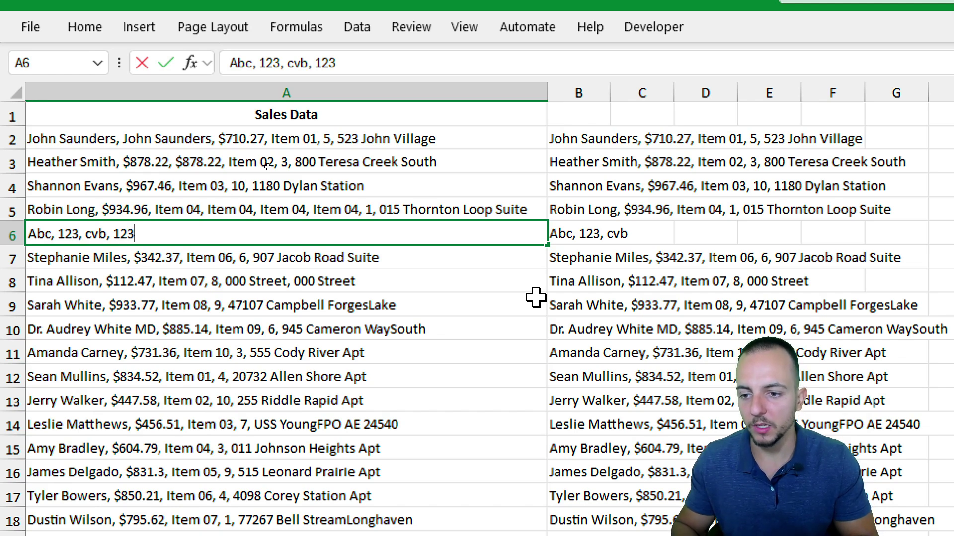
type(", 123,")
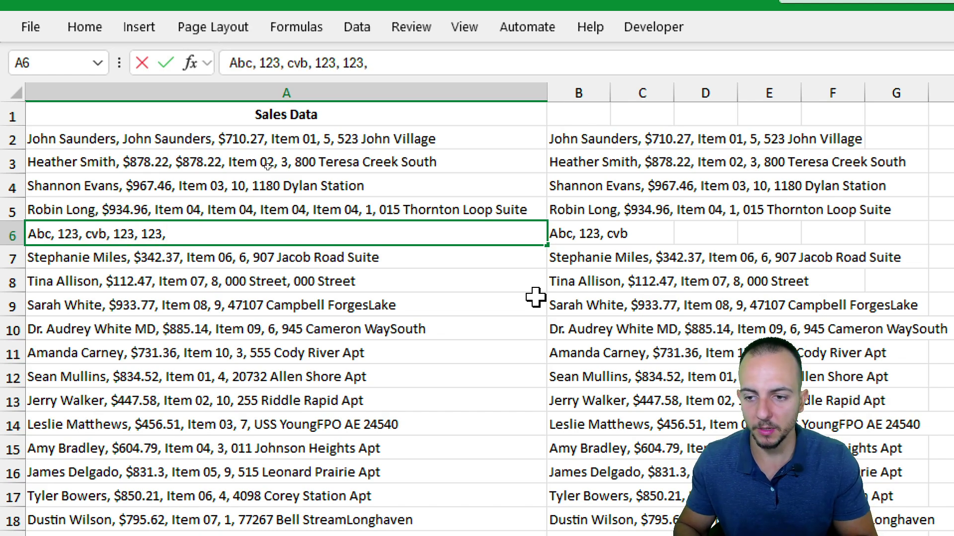
type(" Abc,")
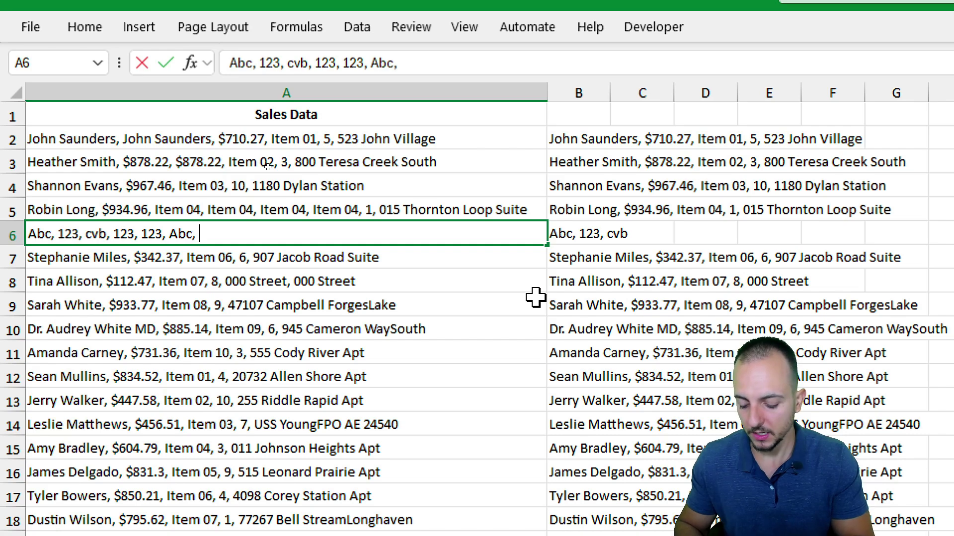
type(" abc")
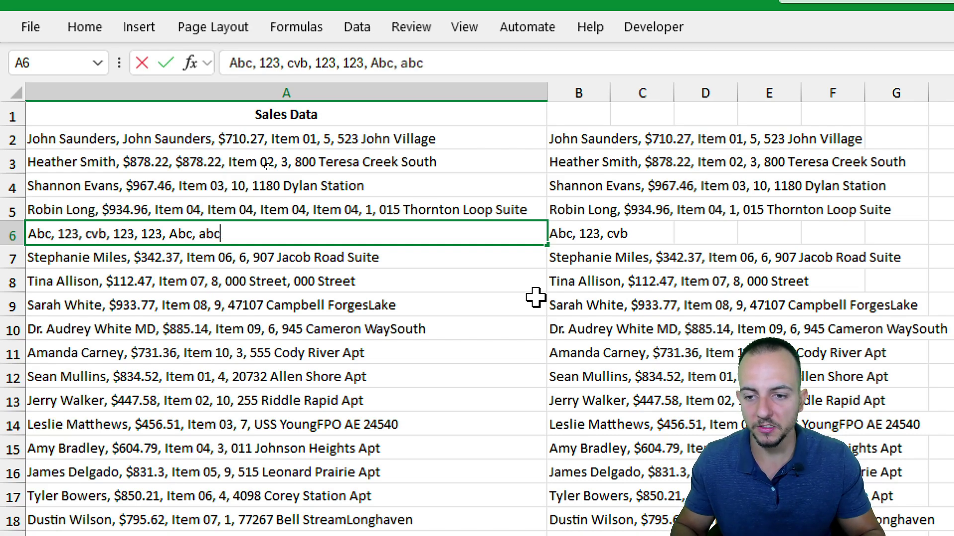
key("ctrl+Return")
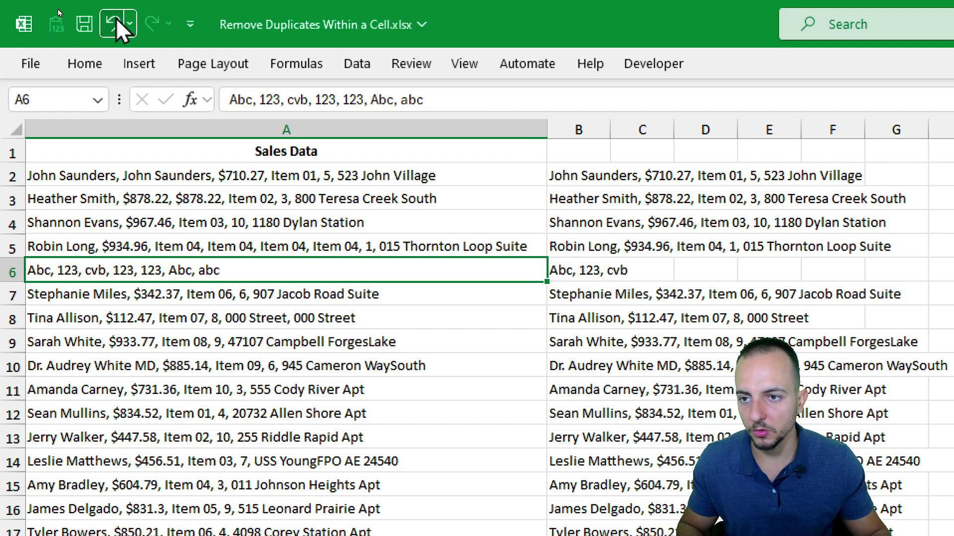
Step: Undo the test entries in A6 to restore the original sales record
left_click(114, 22)
left_click(342, 178)
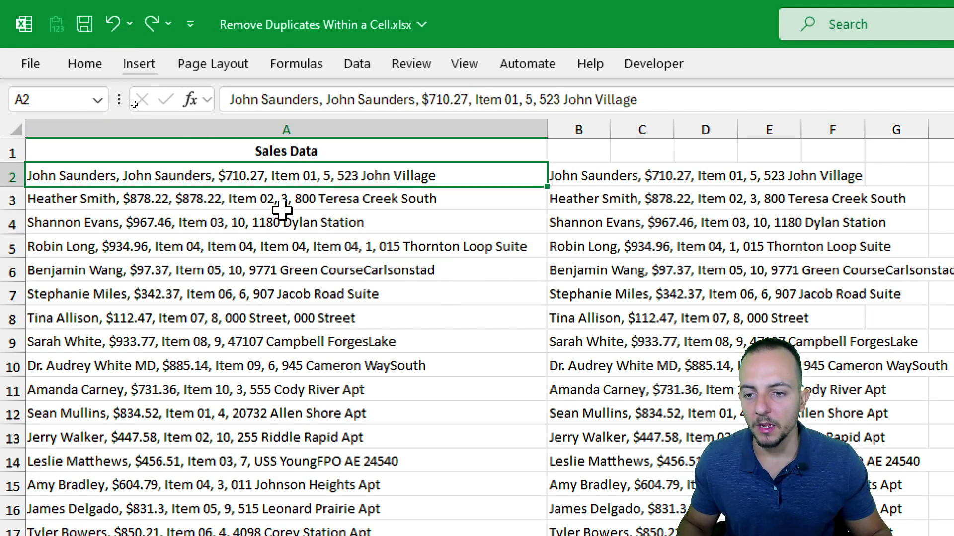
Step: Replace three commas in A2 with other separators: " - " before $710.27, " | " before Item 01, and " * " before 5
double_click(113, 174)
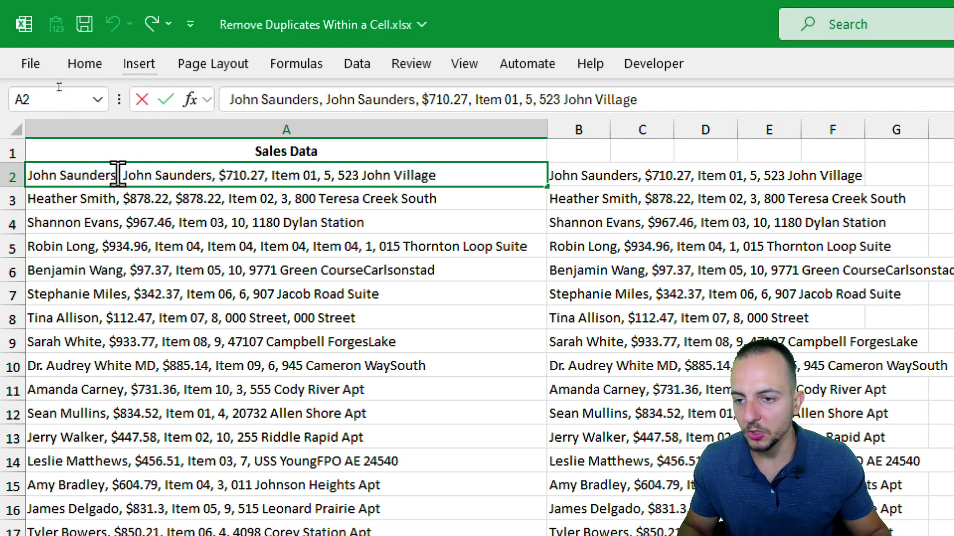
left_click_drag(118, 175, 123, 175)
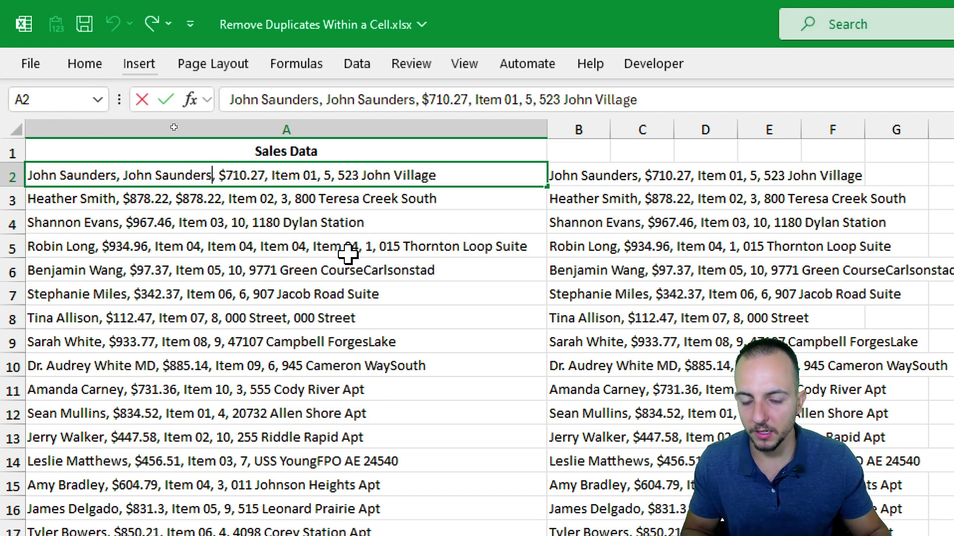
type("-")
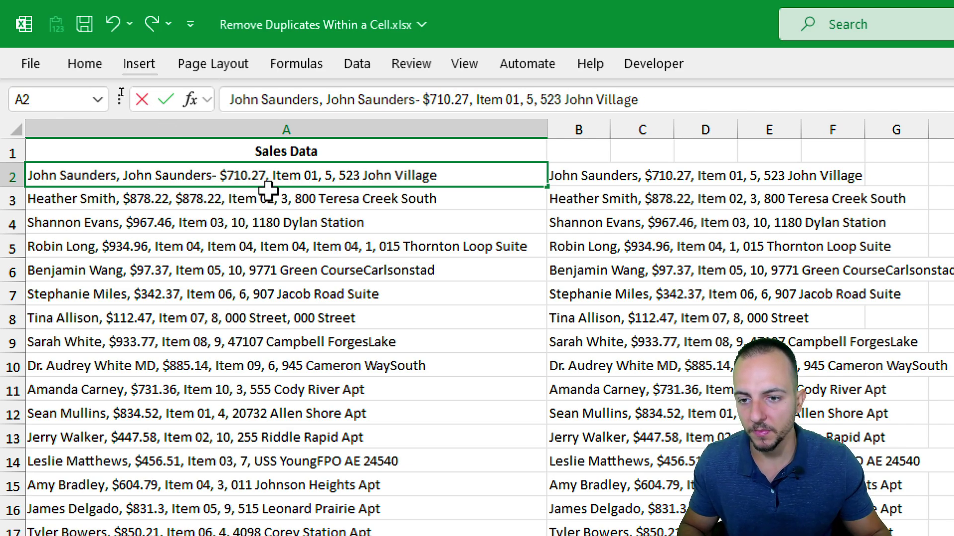
left_click(215, 175)
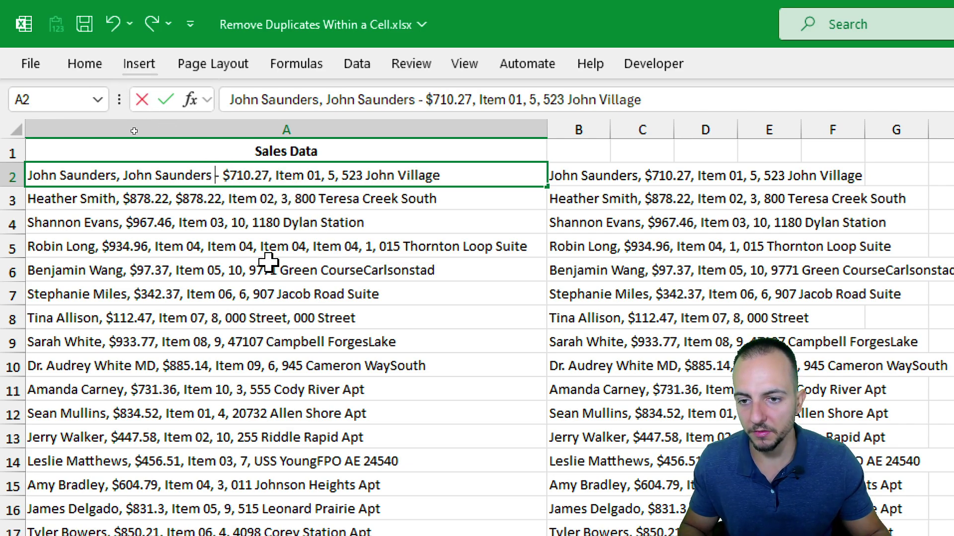
left_click(272, 183)
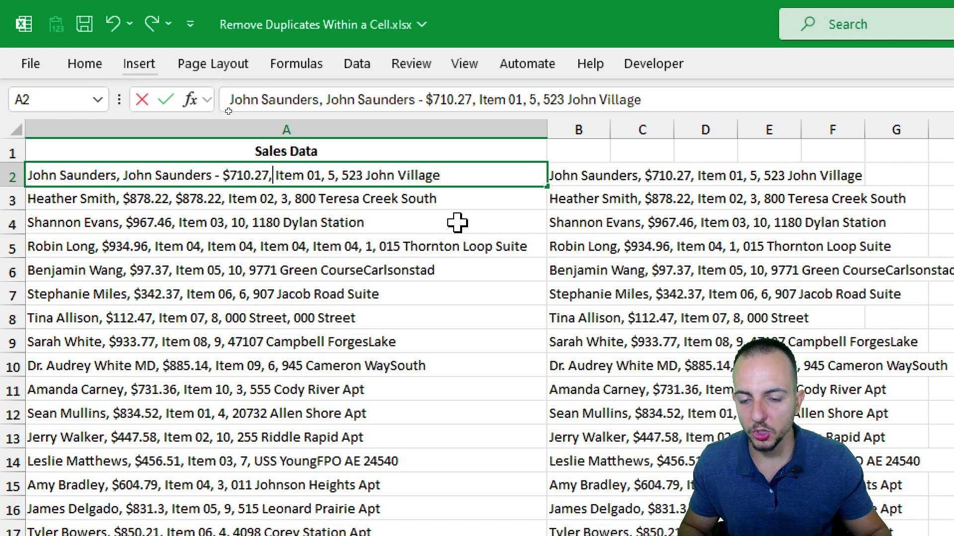
key("BackSpace")
type("|")
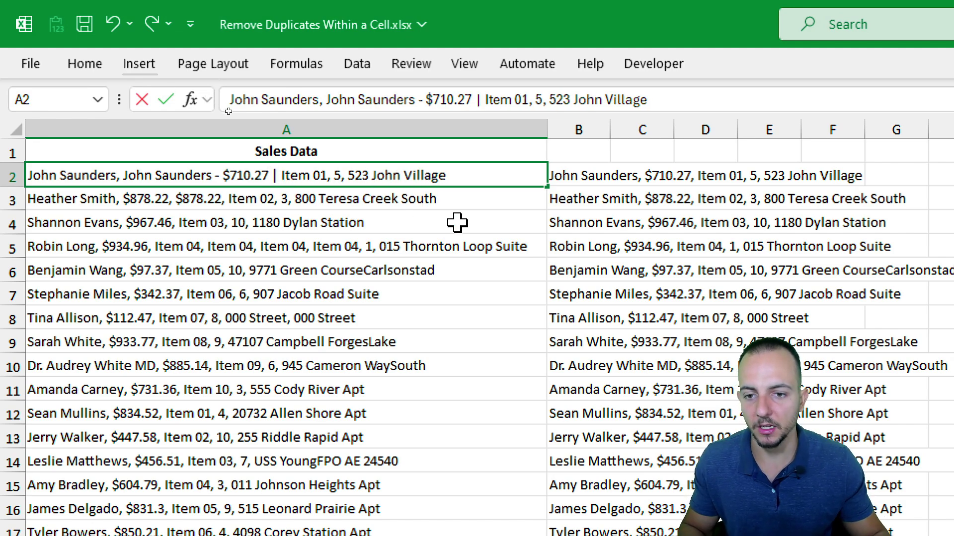
left_click(327, 174)
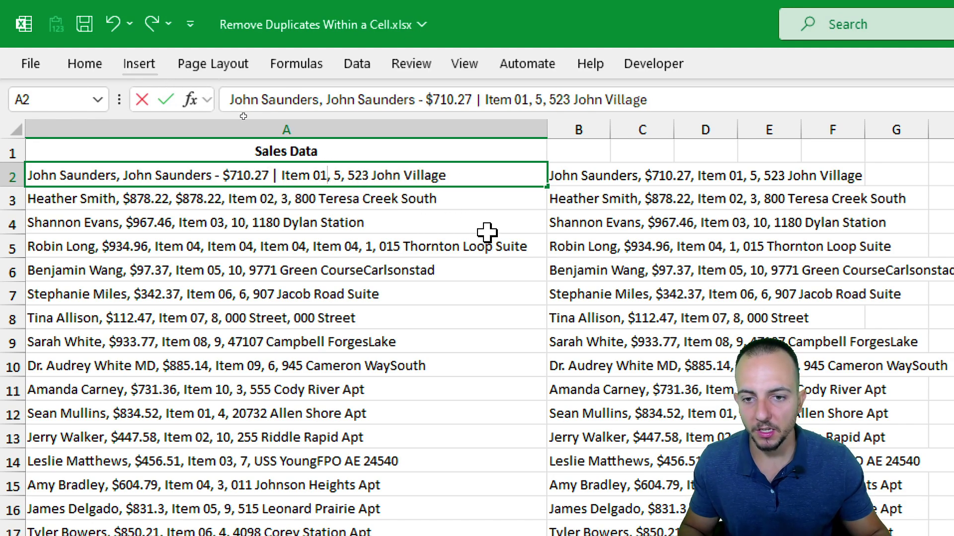
key("Delete")
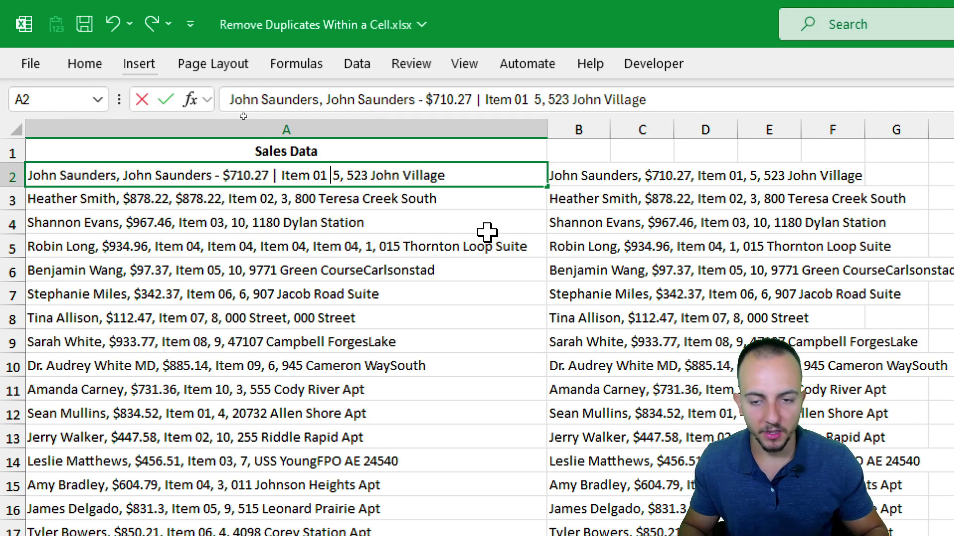
type("*")
key("Return")
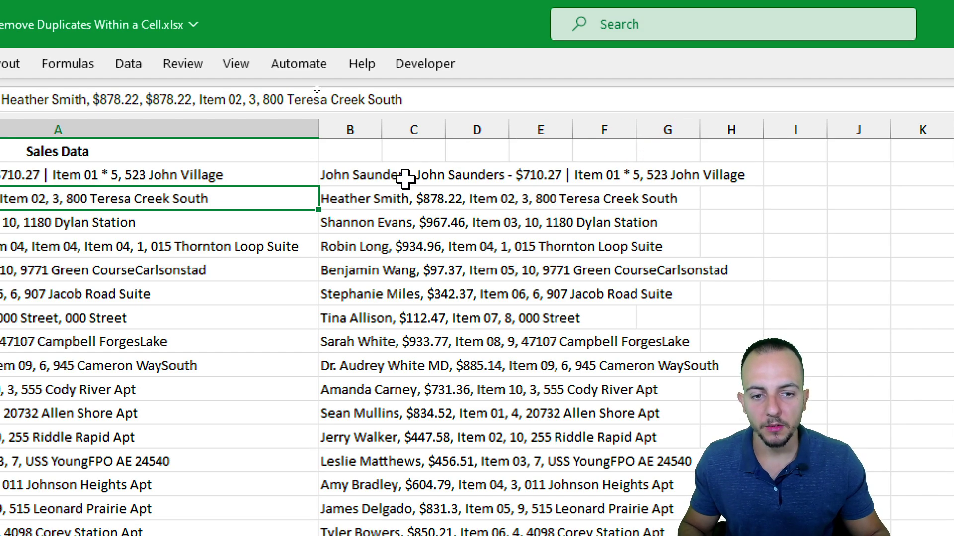
Step: Replace the TEXTSPLIT column delimiter in the B2 formula with an array constant containing ", " as its first delimiter
left_click(378, 180)
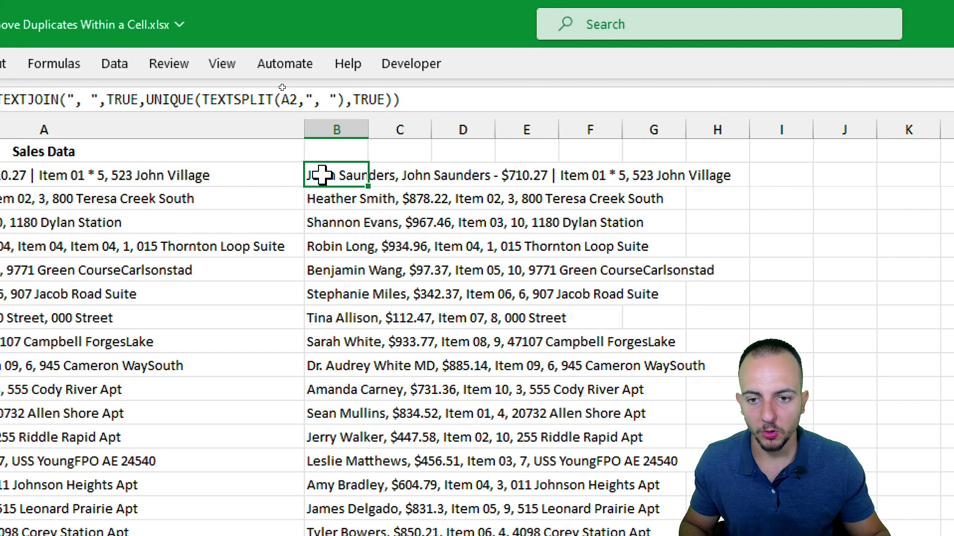
double_click(562, 175)
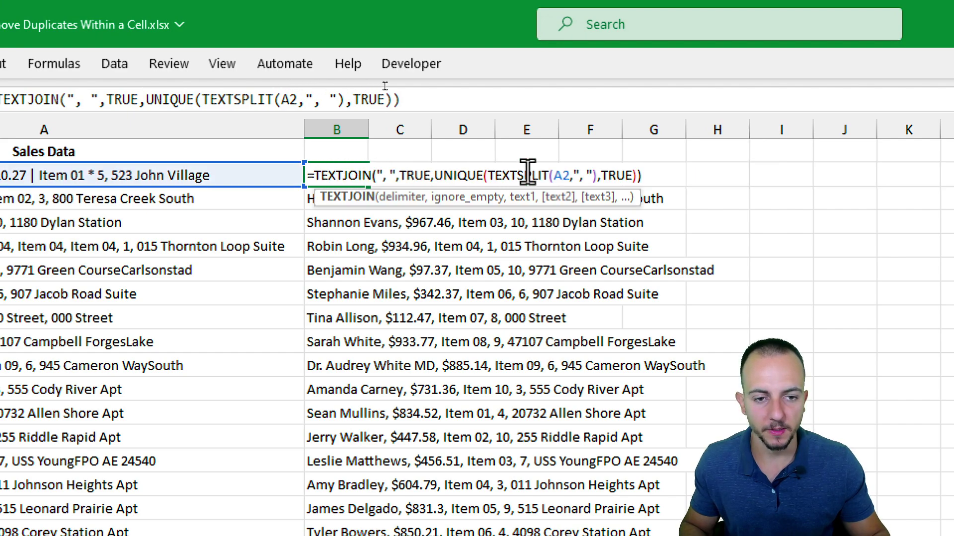
left_click(579, 174)
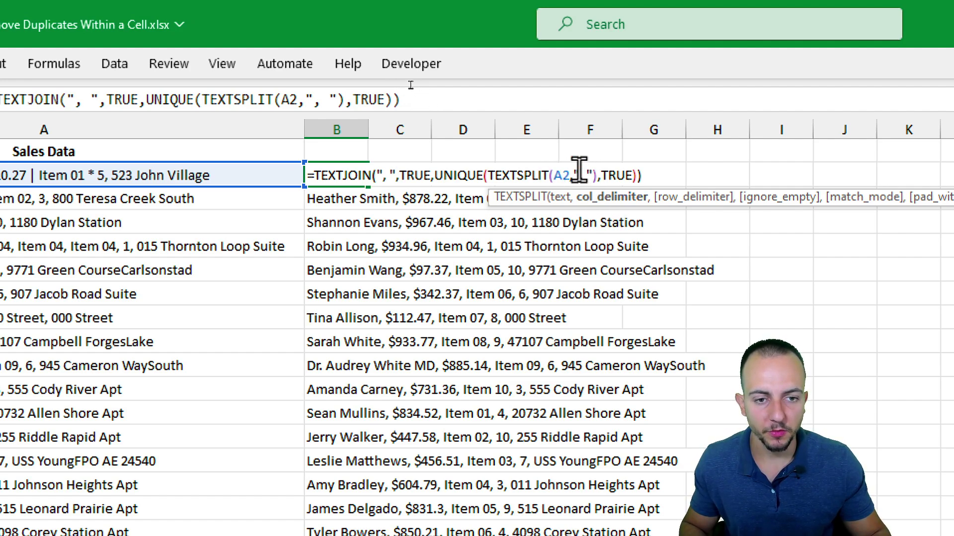
left_click_drag(574, 175, 595, 175)
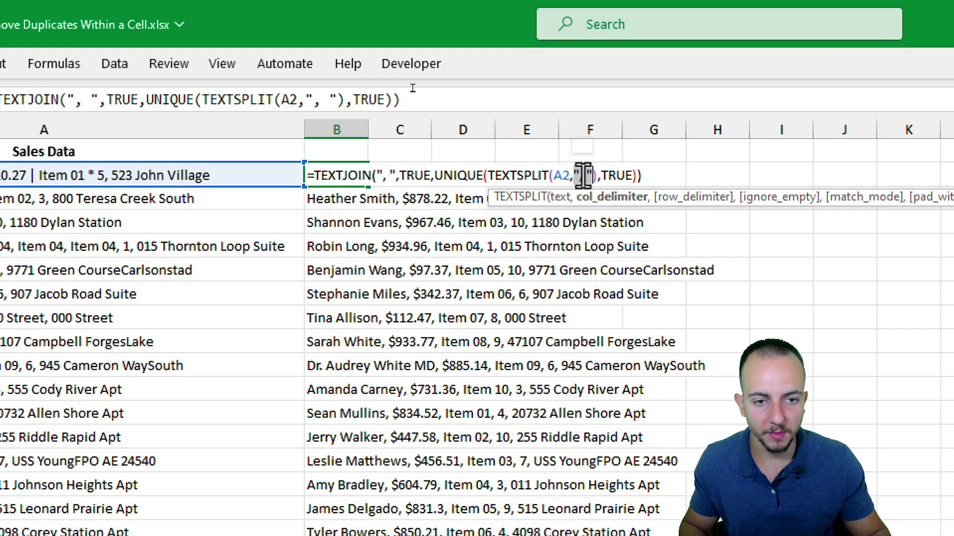
key("BackSpace")
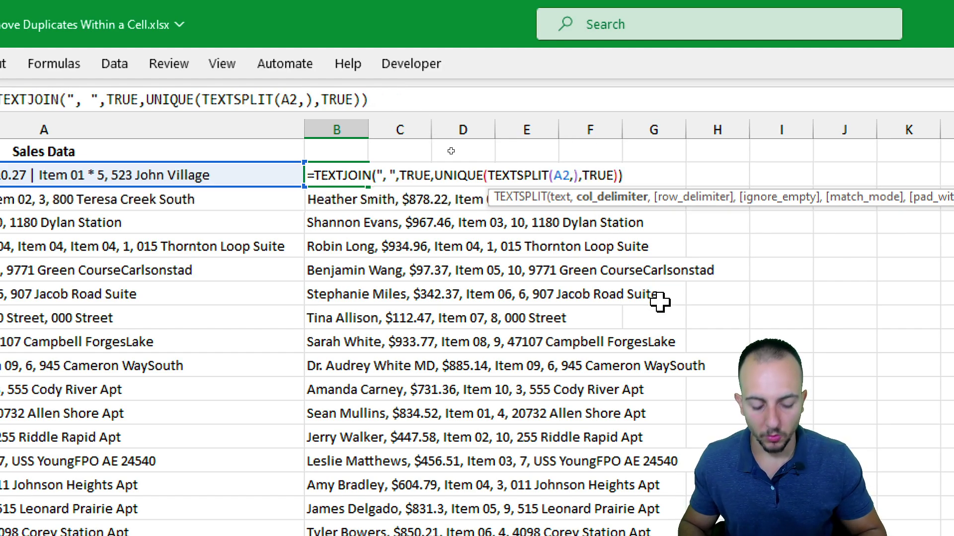
type("{}")
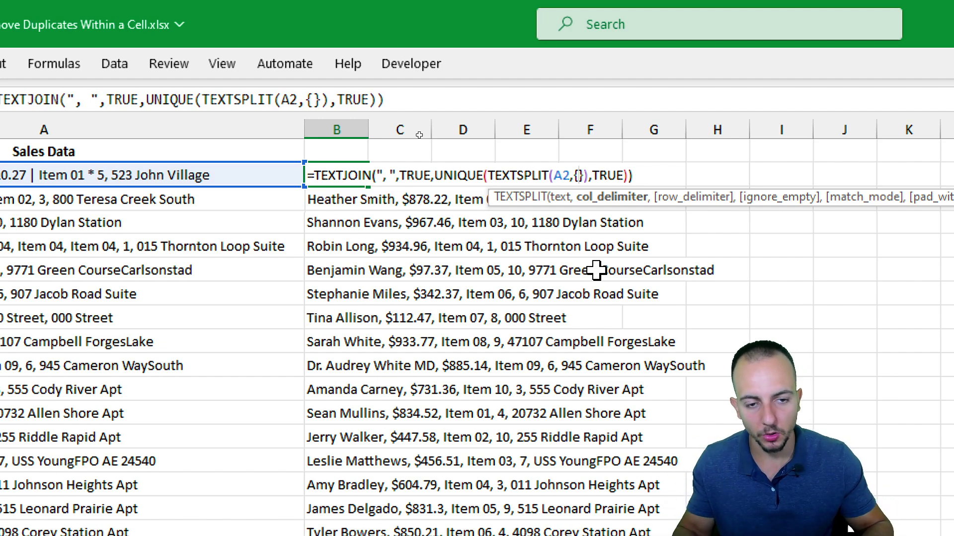
type("\"")
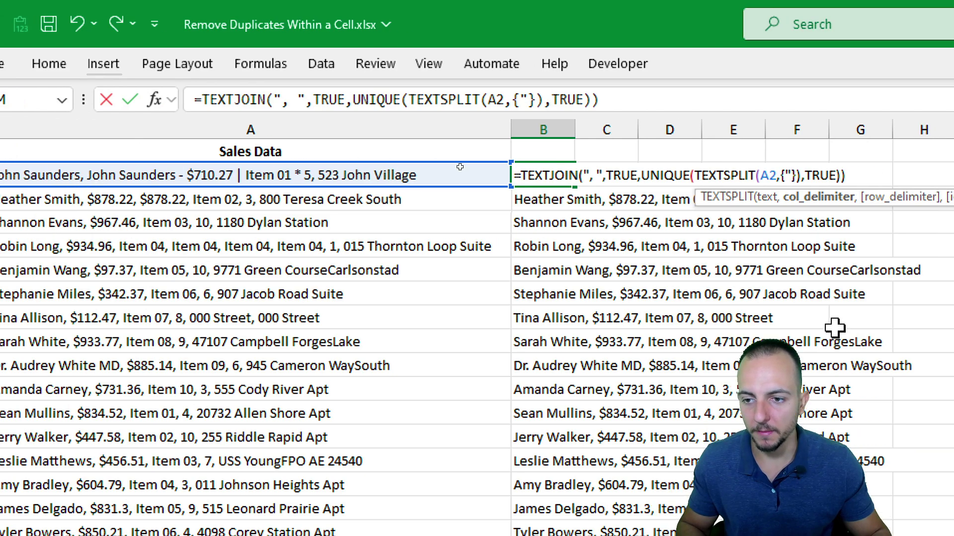
type(", ")
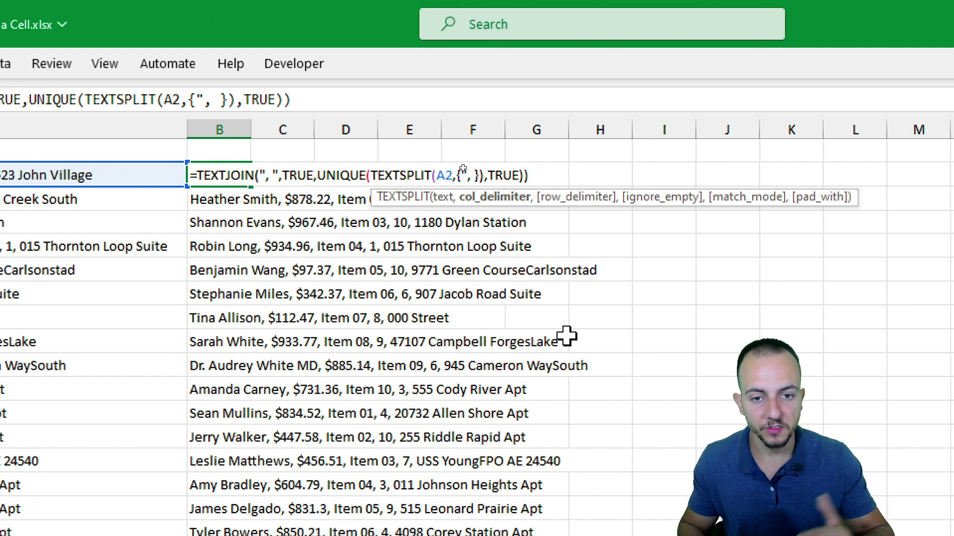
type("\"")
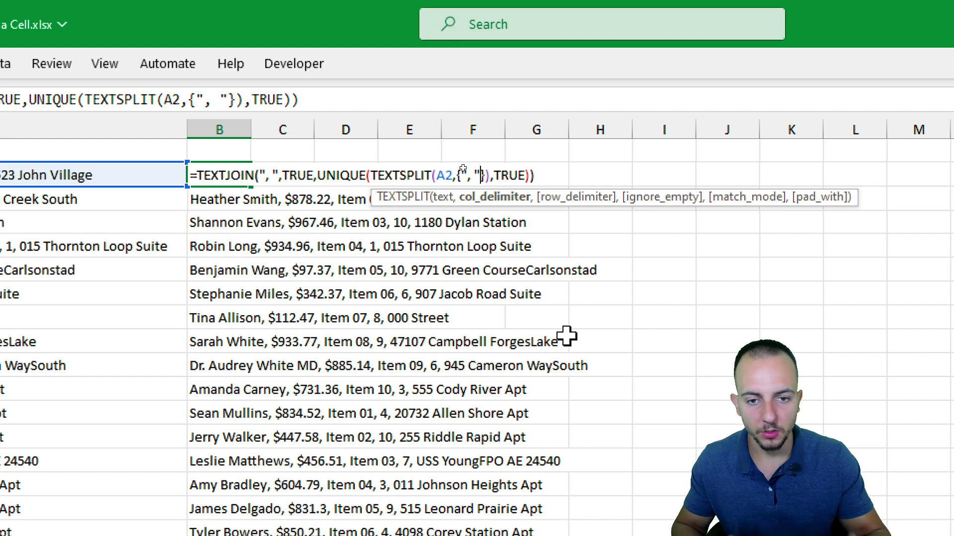
Step: Extend the delimiter array in B2 to {", "," - "," | "," * "} and commit the formula
type(",")
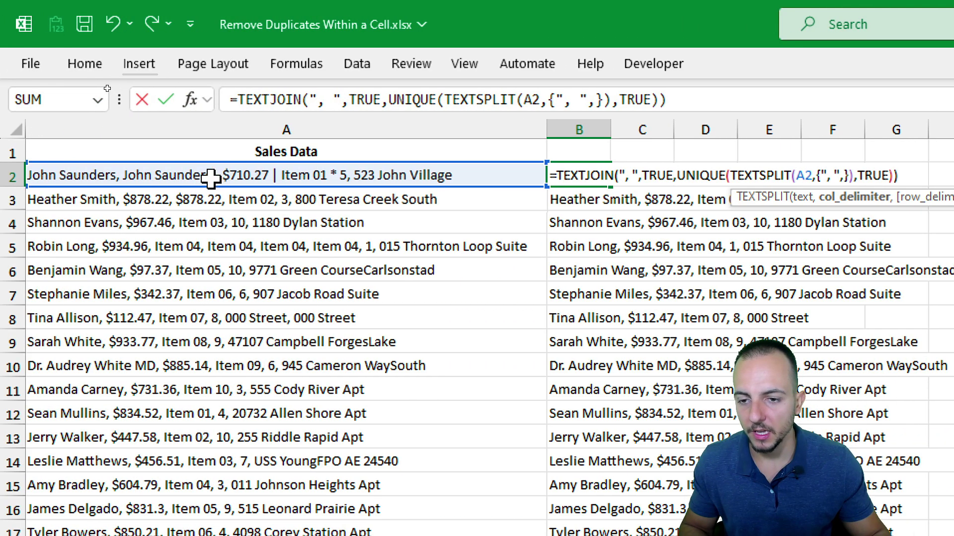
type("\" -")
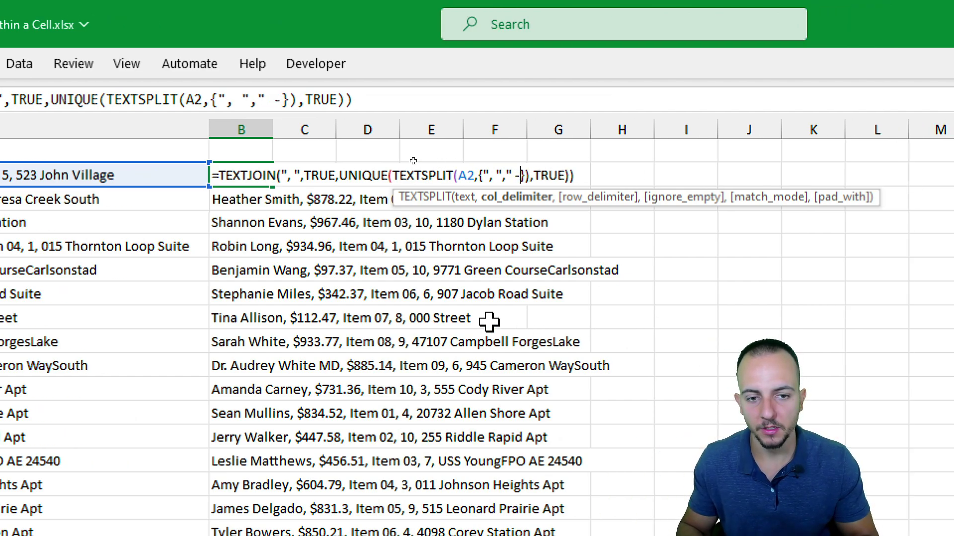
type(" \"")
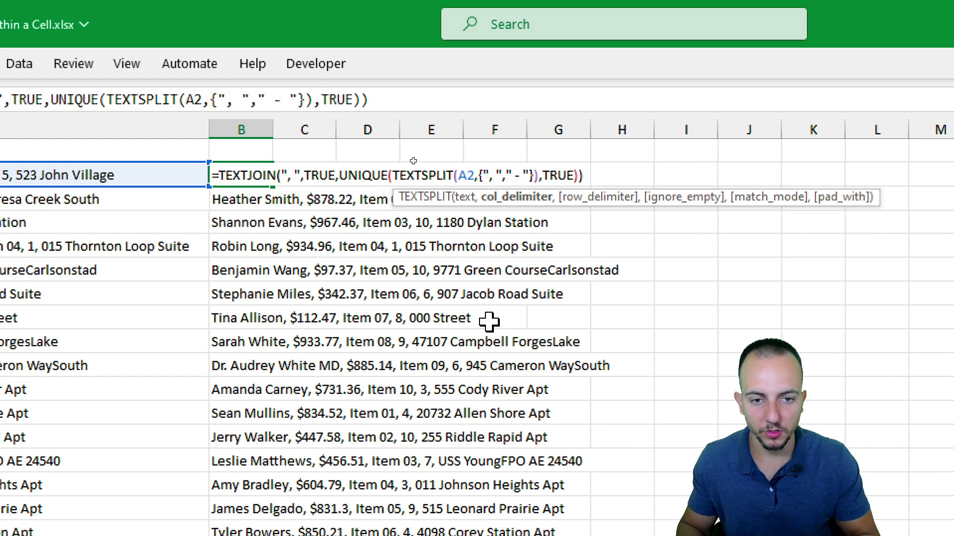
type(",")
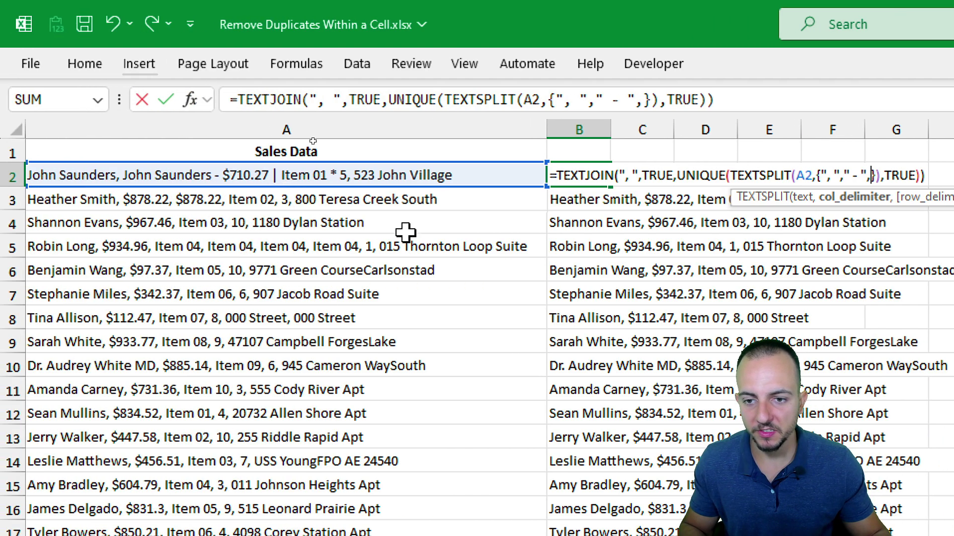
type("\" | \"")
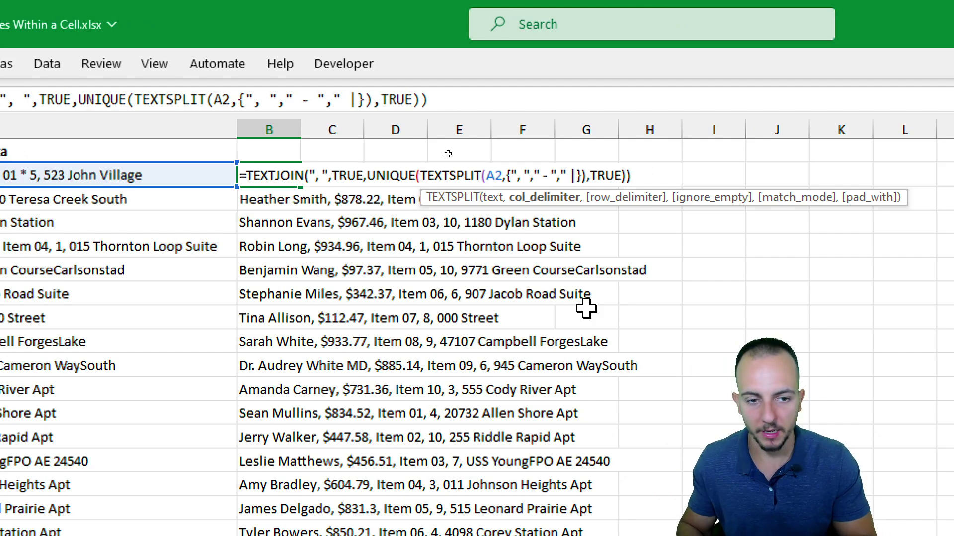
type(",\"")
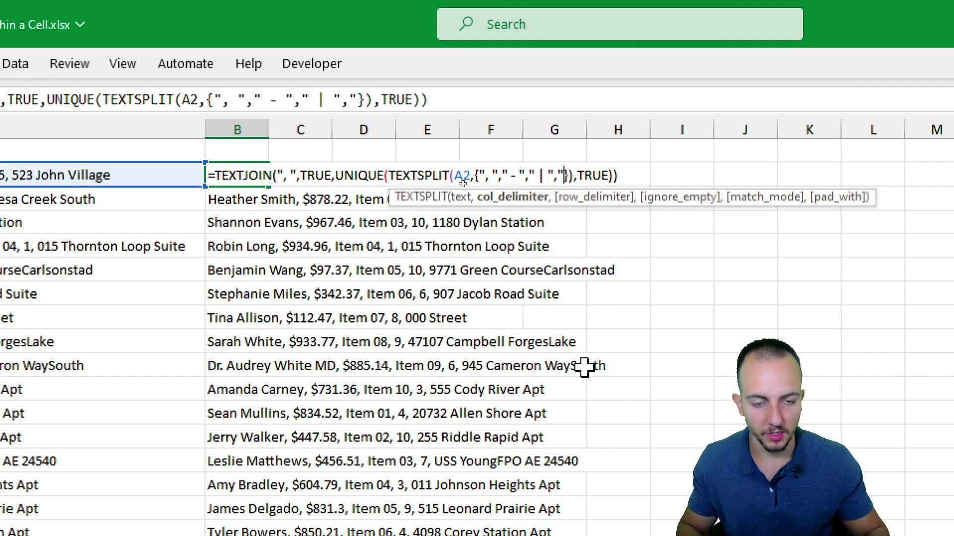
type(" * \"")
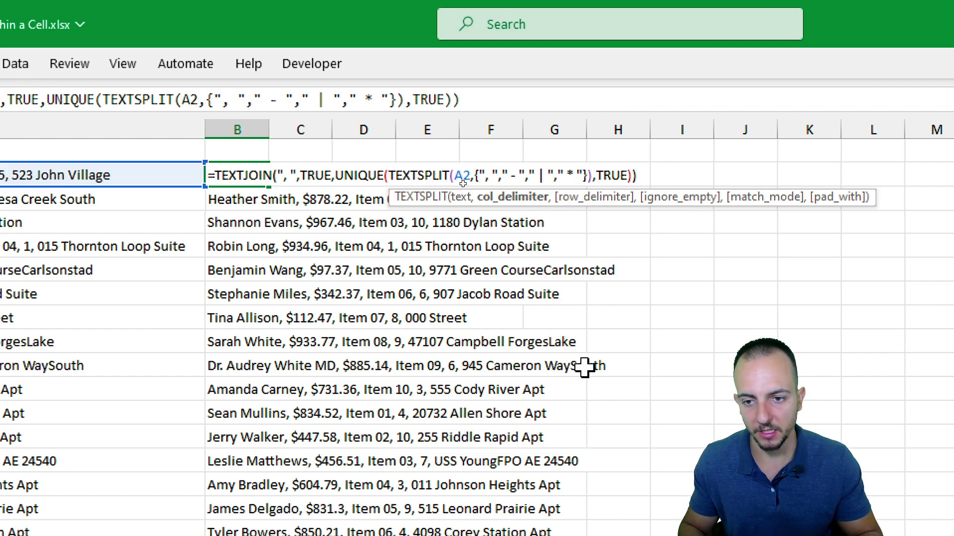
key("Return")
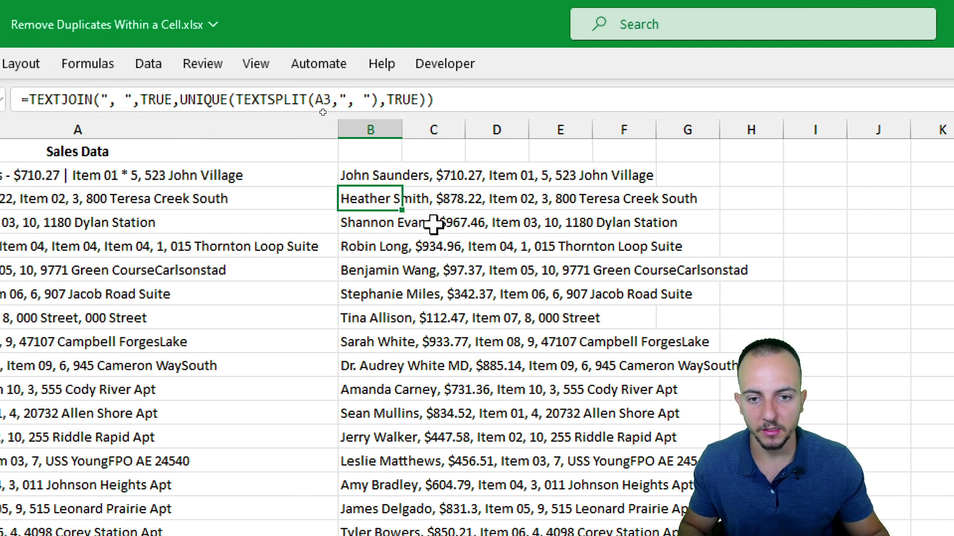
Step: Examine the separators in B2's result and the delimiter argument of its TEXTJOIN formula
left_click_drag(423, 158, 439, 191)
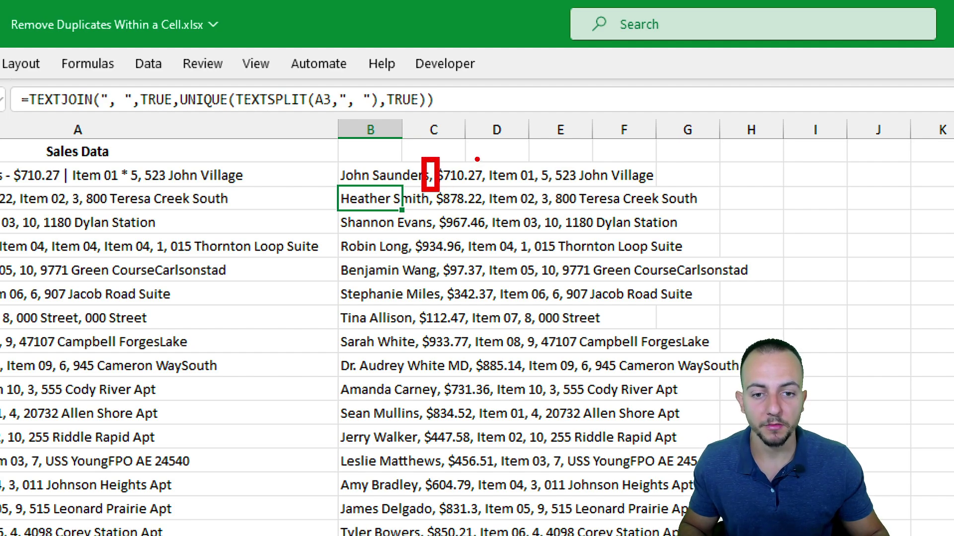
left_click_drag(475, 158, 491, 190)
left_click_drag(492, 155, 523, 130)
left_click_drag(433, 149, 476, 116)
key("Escape")
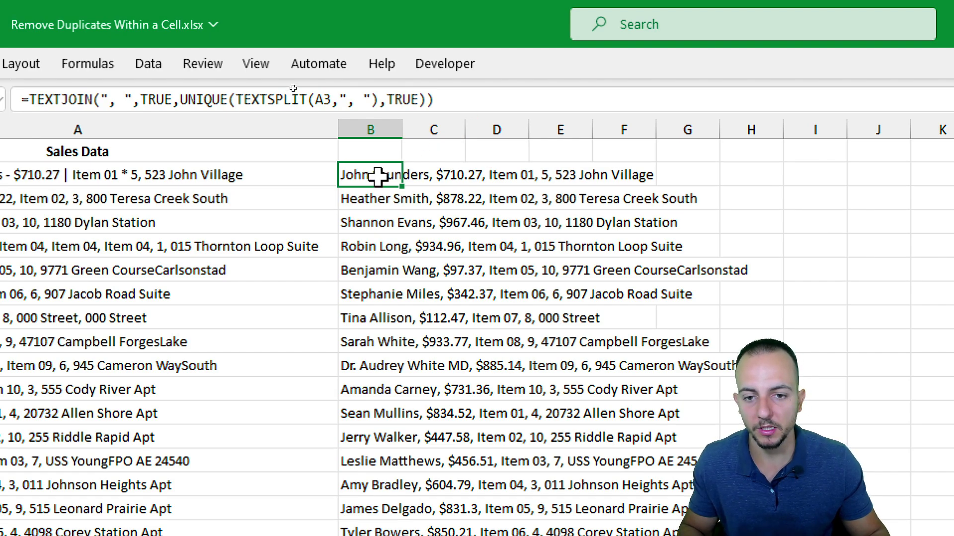
double_click(376, 176)
left_click(419, 177)
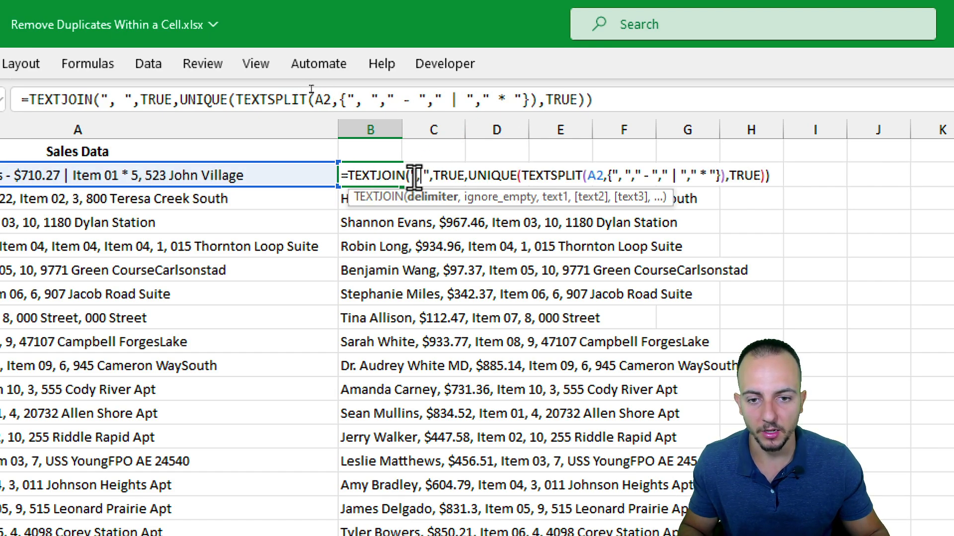
key("ctrl+Return")
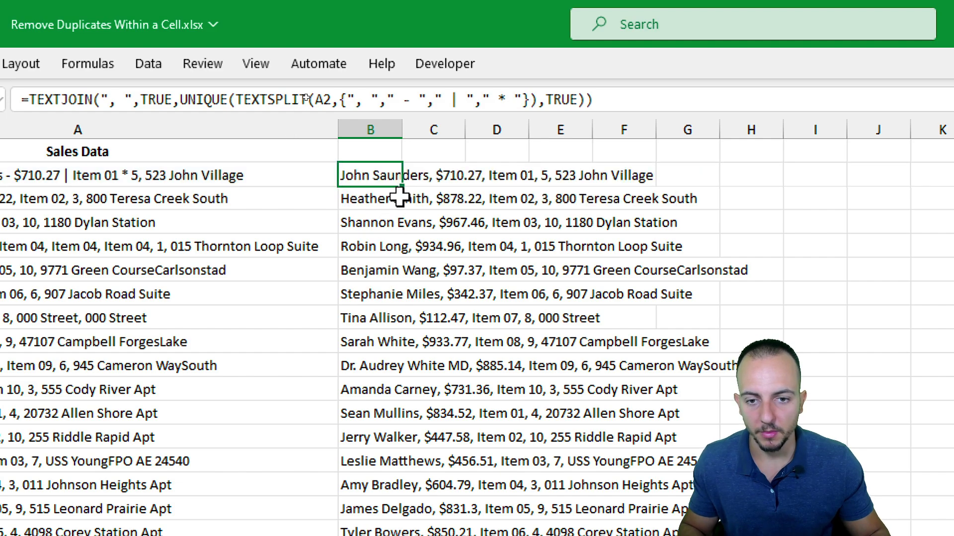
Step: Fill the updated B2 formula with the multi-delimiter array down through B31
left_click_drag(403, 187, 406, 535)
left_click_drag(406, 468, 390, 468)
scroll(369, 418, "up", 3)
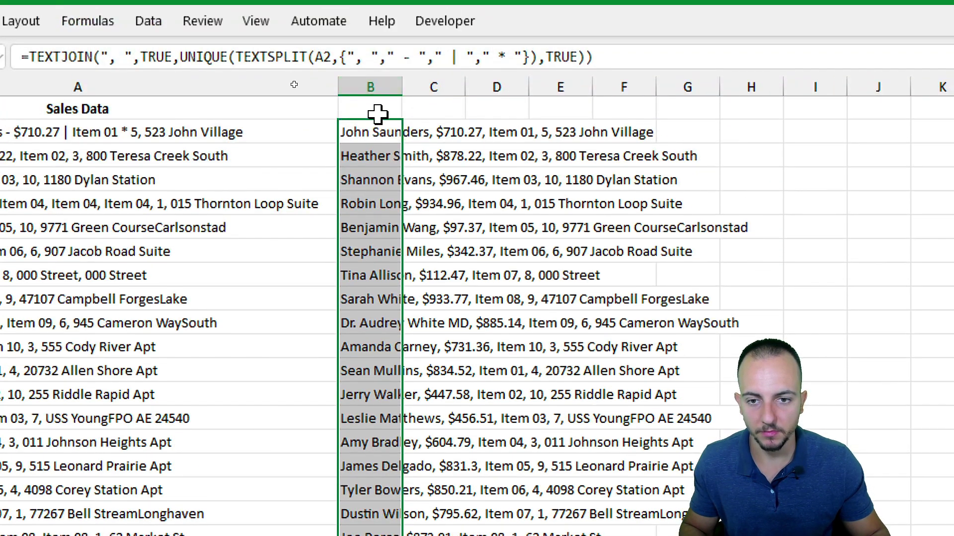
left_click(379, 103)
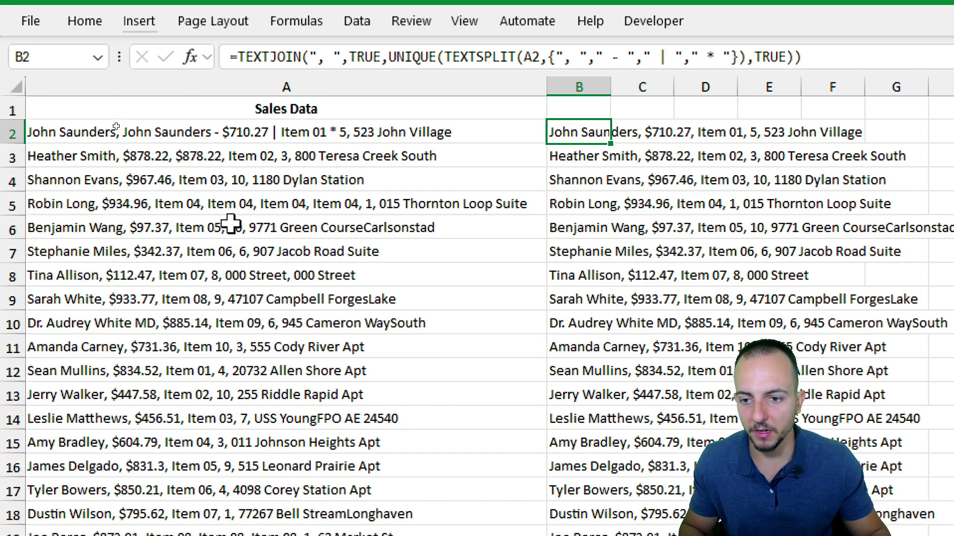
Step: Replace the comma after 10 in A4 with " *" and check the result in B4
double_click(161, 180)
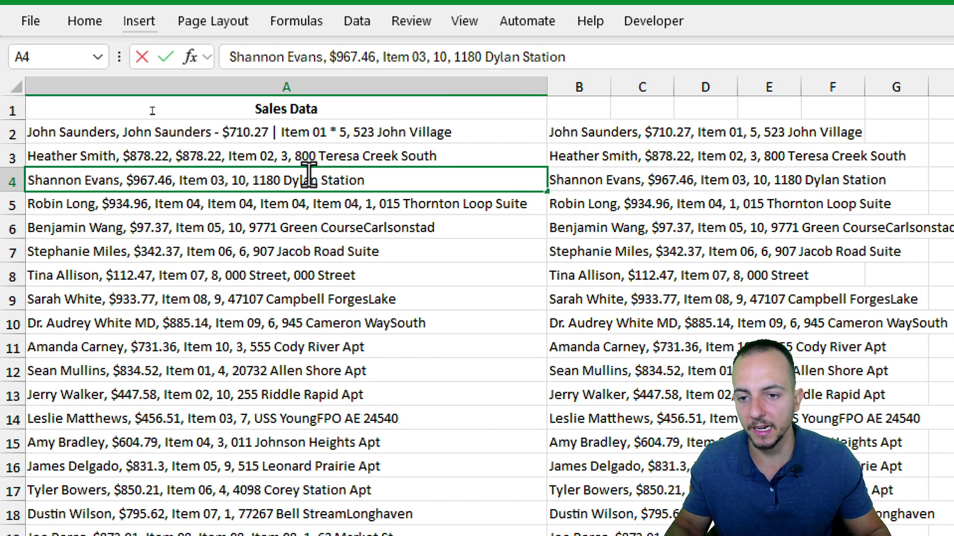
left_click_drag(246, 179, 250, 180)
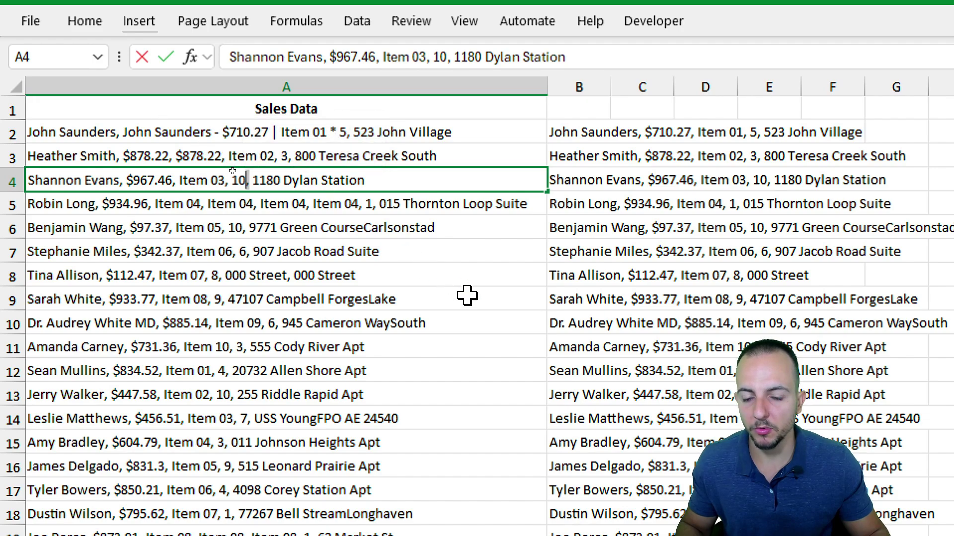
type("*")
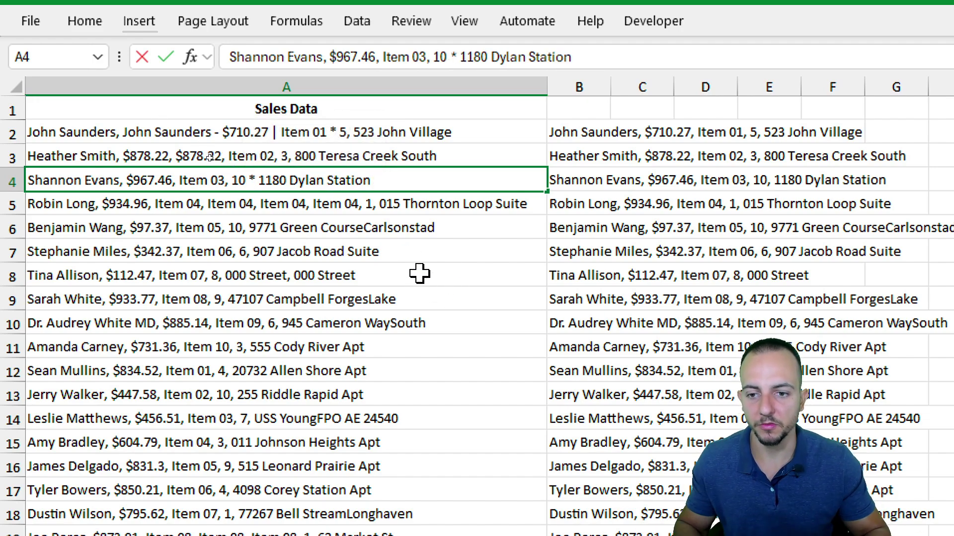
key("Return")
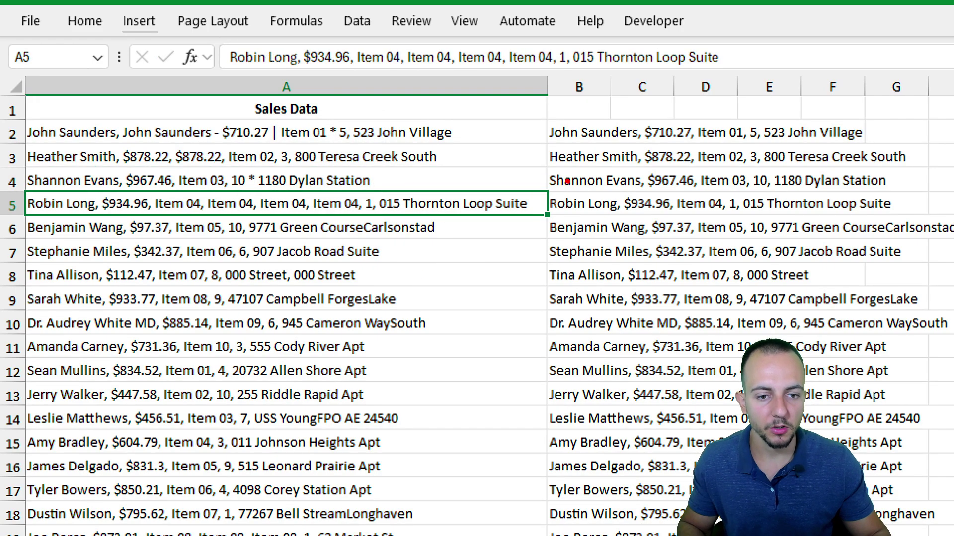
mouse_move(538, 167)
left_mouse_down()
mouse_move(874, 181)
mouse_move(893, 192)
left_mouse_up()
left_click_drag(567, 199, 504, 255)
key("Escape")
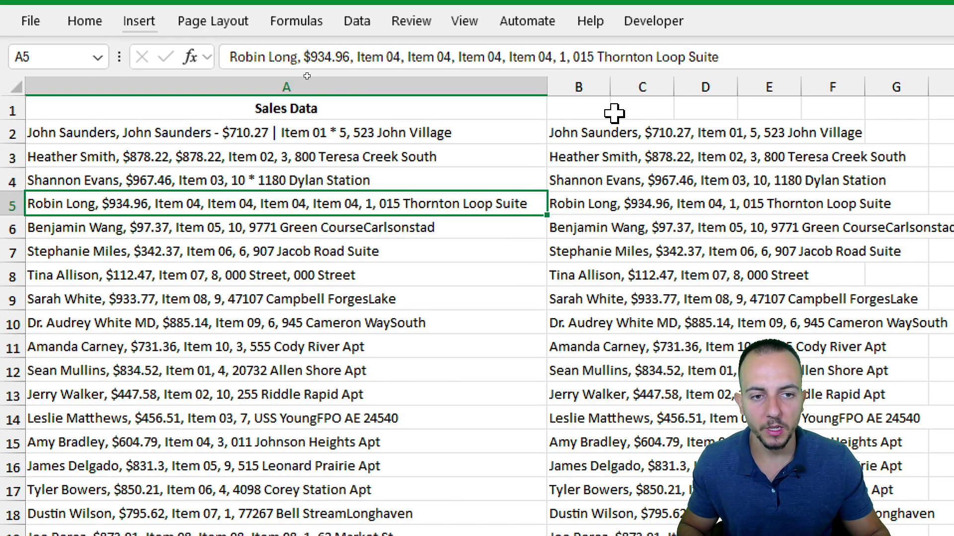
Step: AutoFit column B to the width of its contents and select A2
double_click(611, 87)
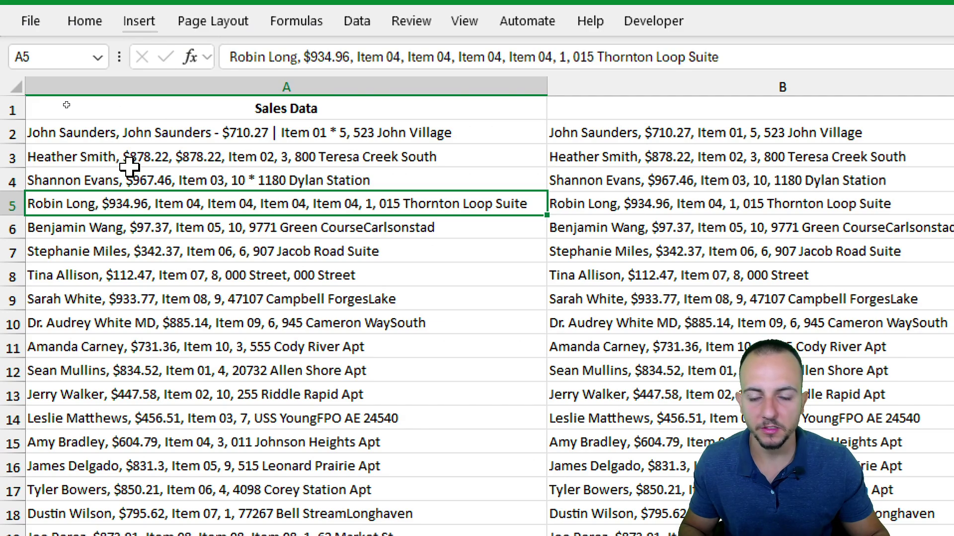
left_click(169, 133)
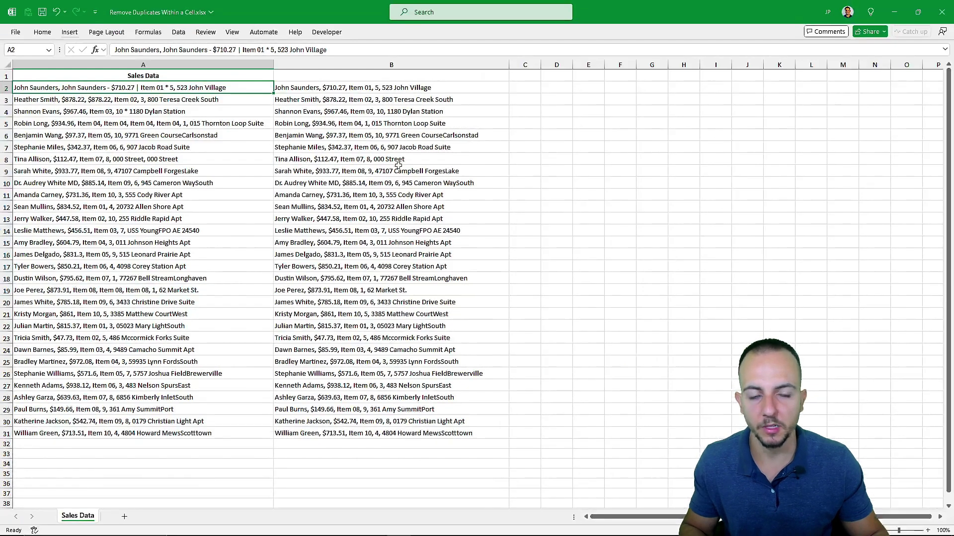